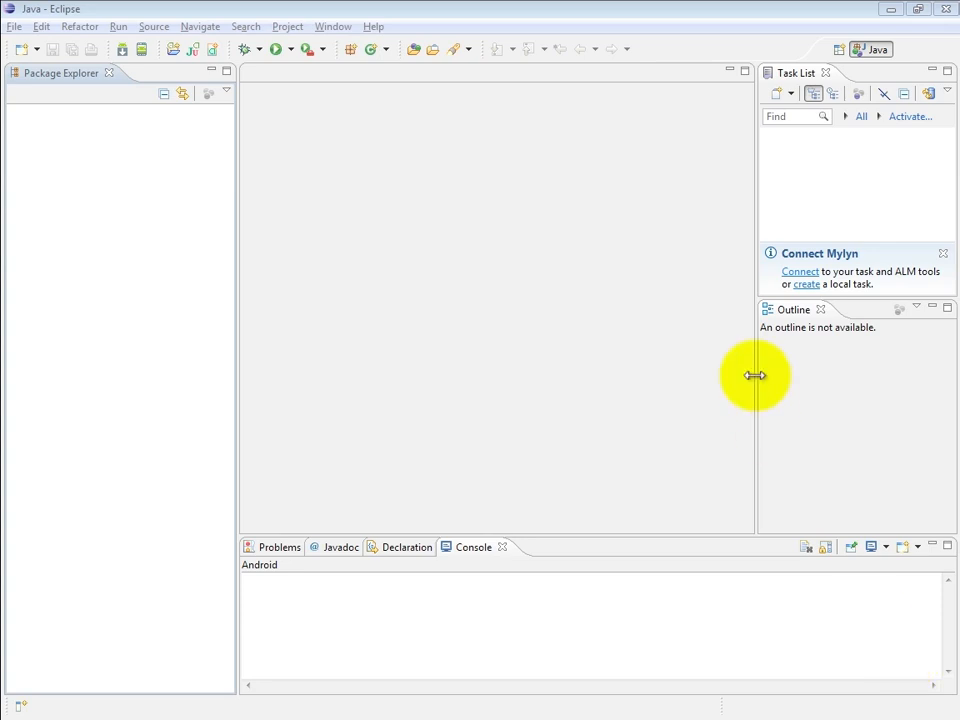
# Start a new Android virtual device in the AVD Manager, named NexusS and targeting Android 2.3.3 - API Level 10.
pyautogui.click(332, 27)
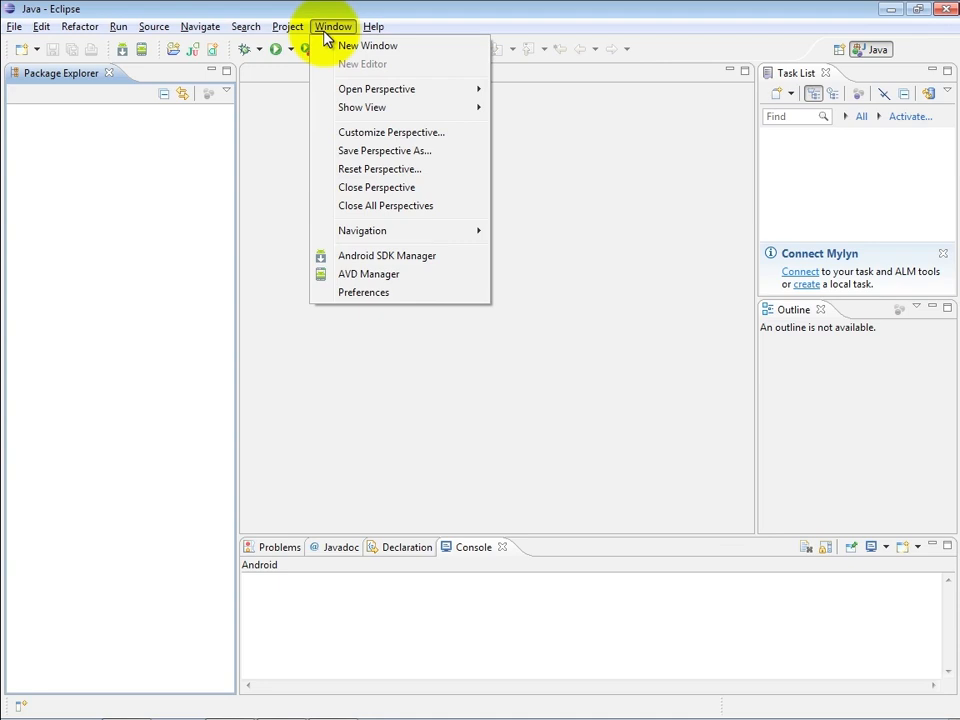
pyautogui.click(440, 280)
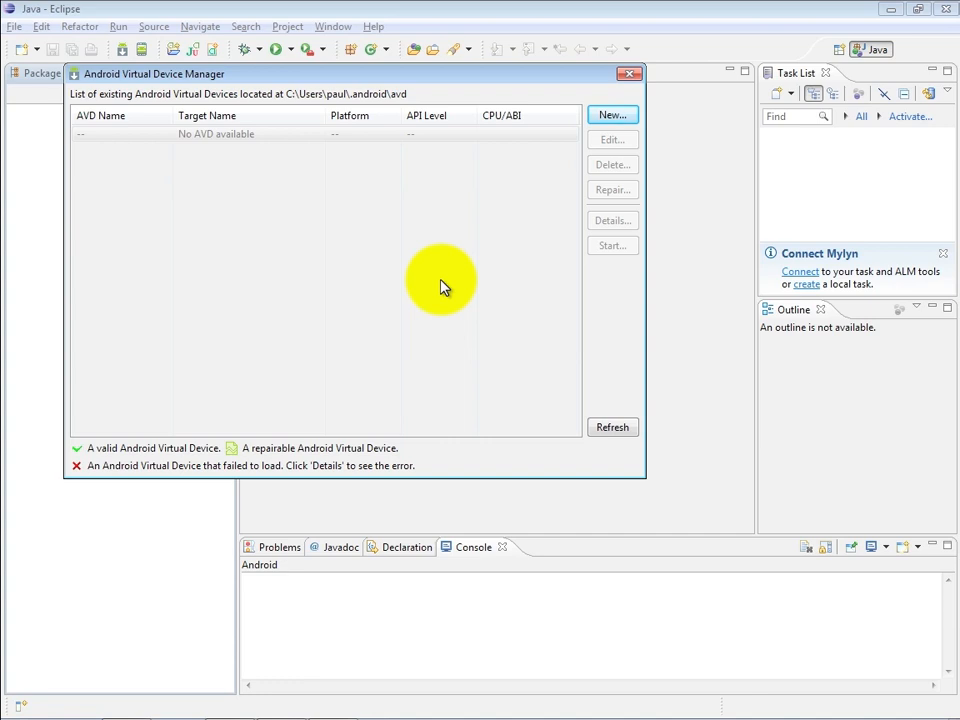
pyautogui.click(611, 116)
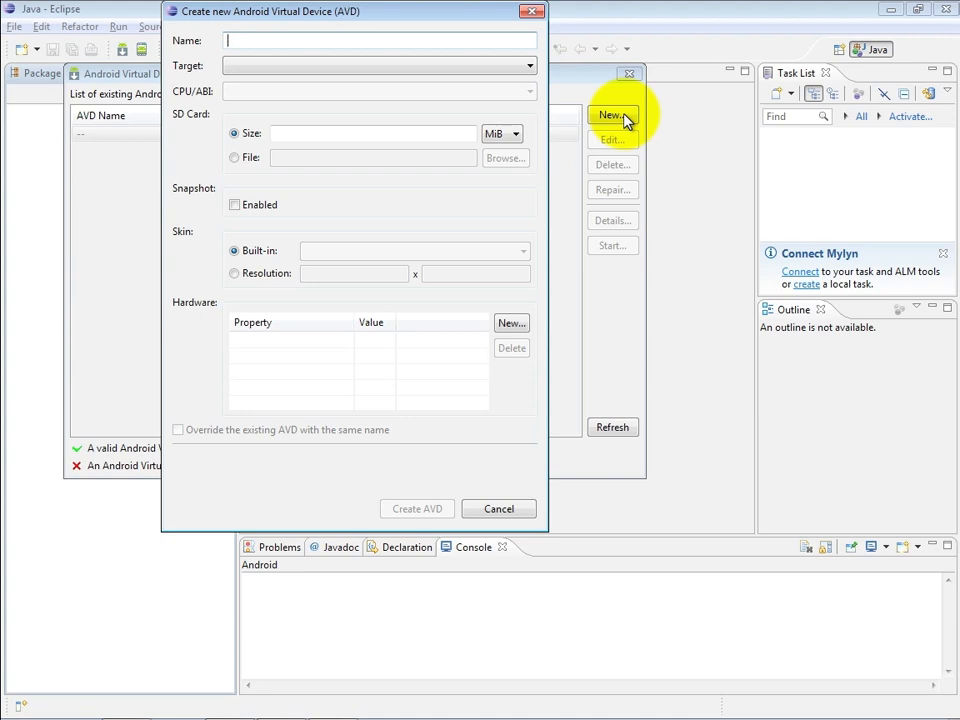
pyautogui.write('N')
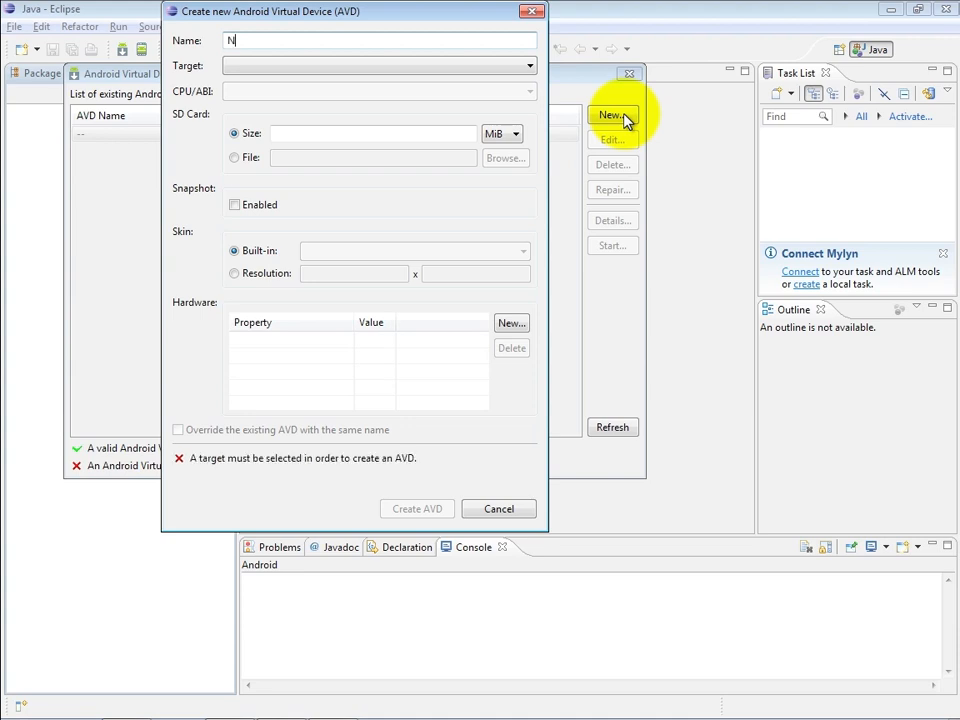
pyautogui.write('exusS')
pyautogui.click(361, 70)
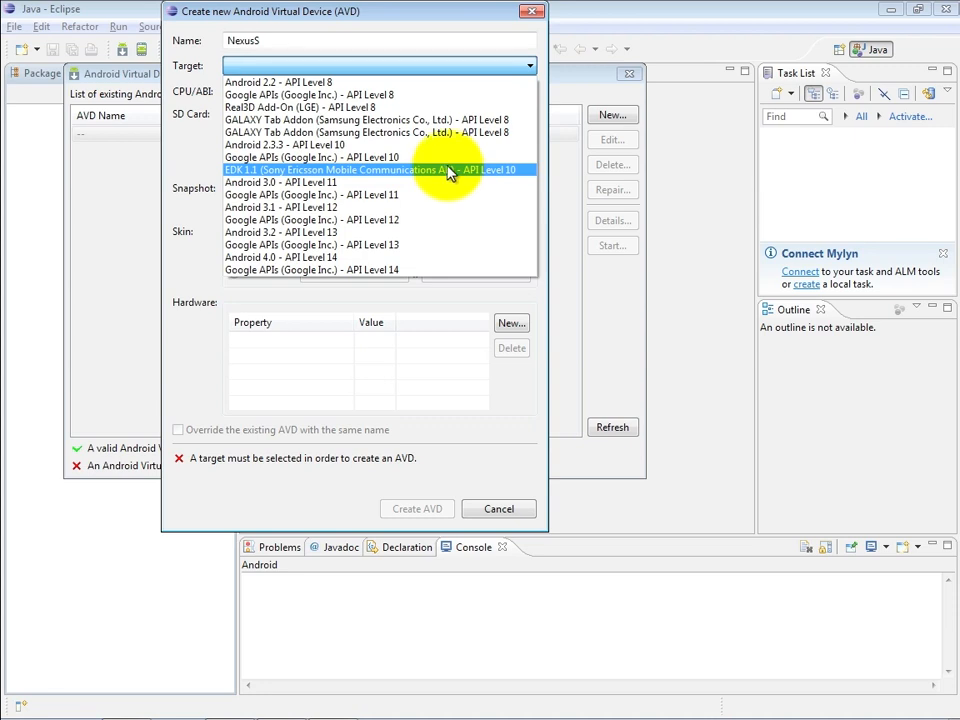
pyautogui.click(293, 150)
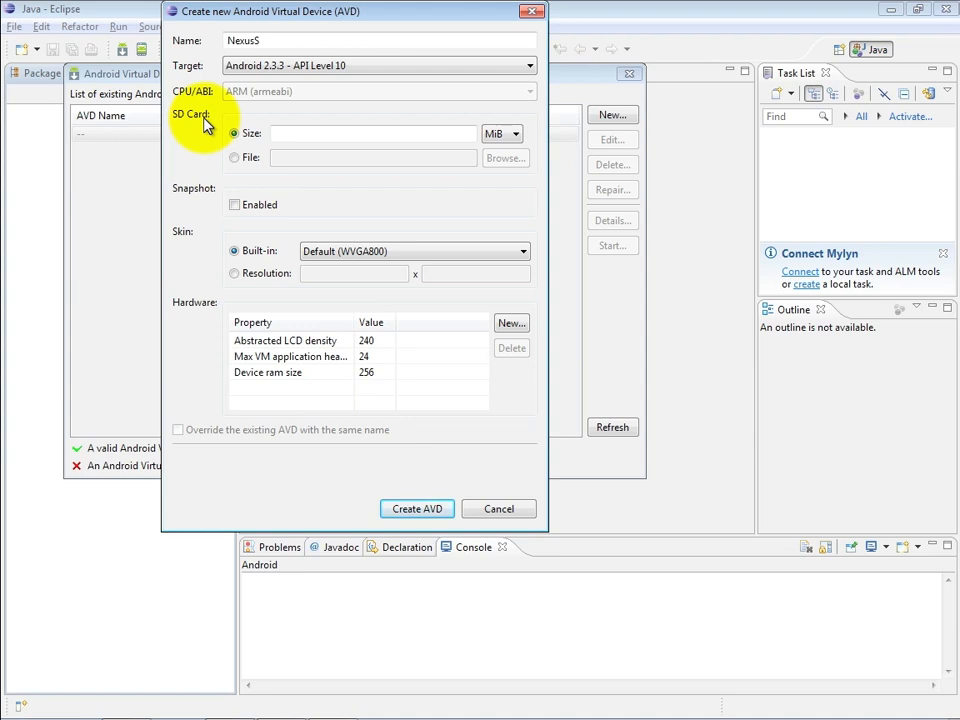
# Set the SD card size to 256 MiB and enable snapshots, keeping the default WVGA800 skin.
pyautogui.click(396, 137)
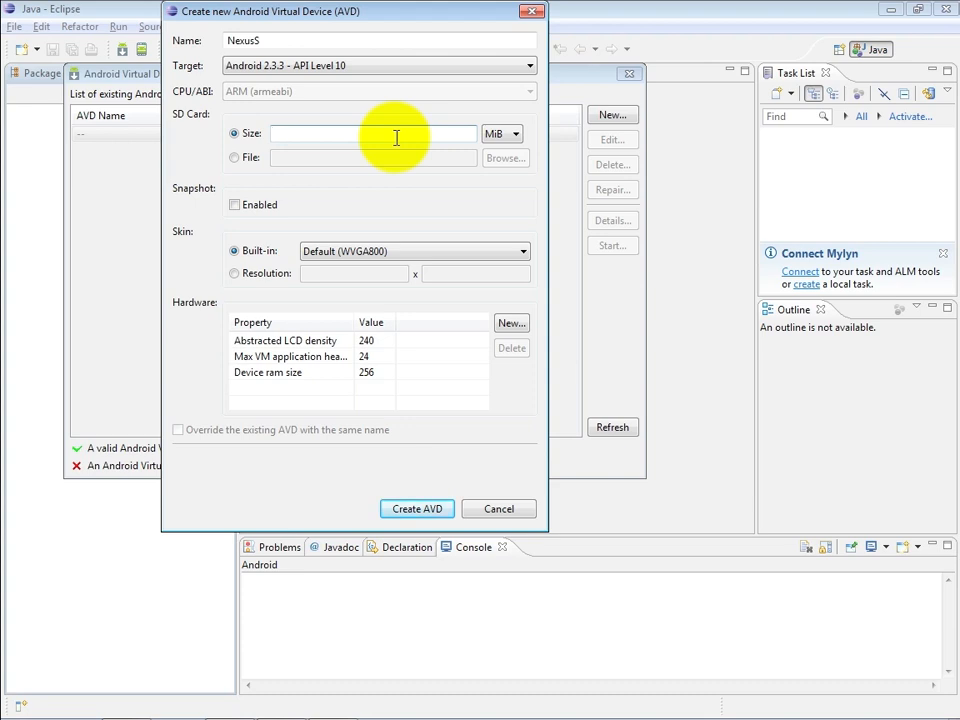
pyautogui.write('256')
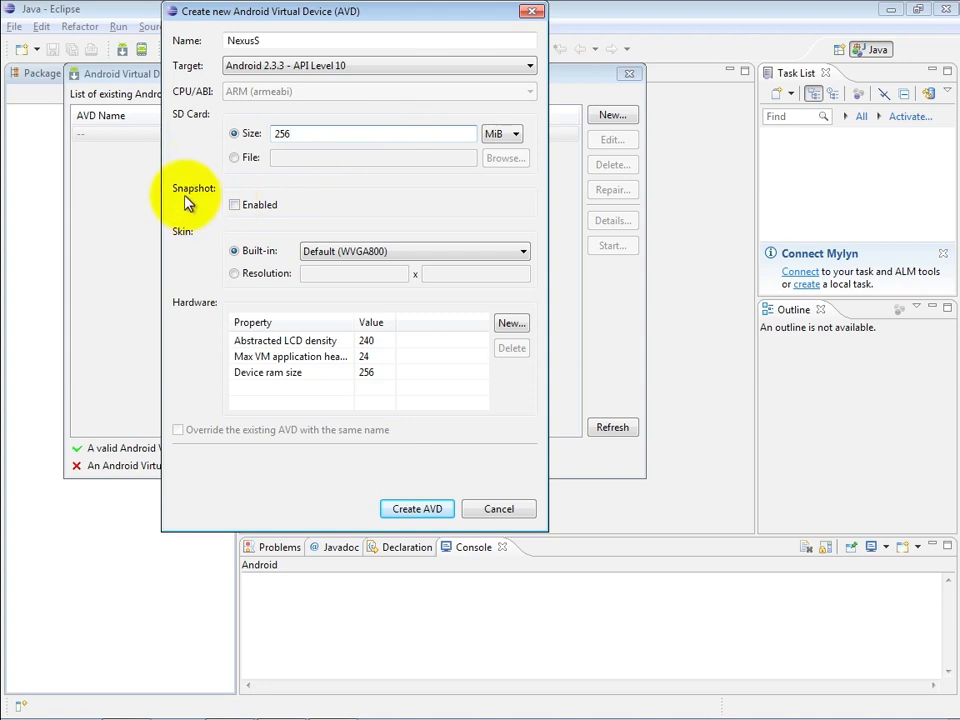
pyautogui.click(235, 206)
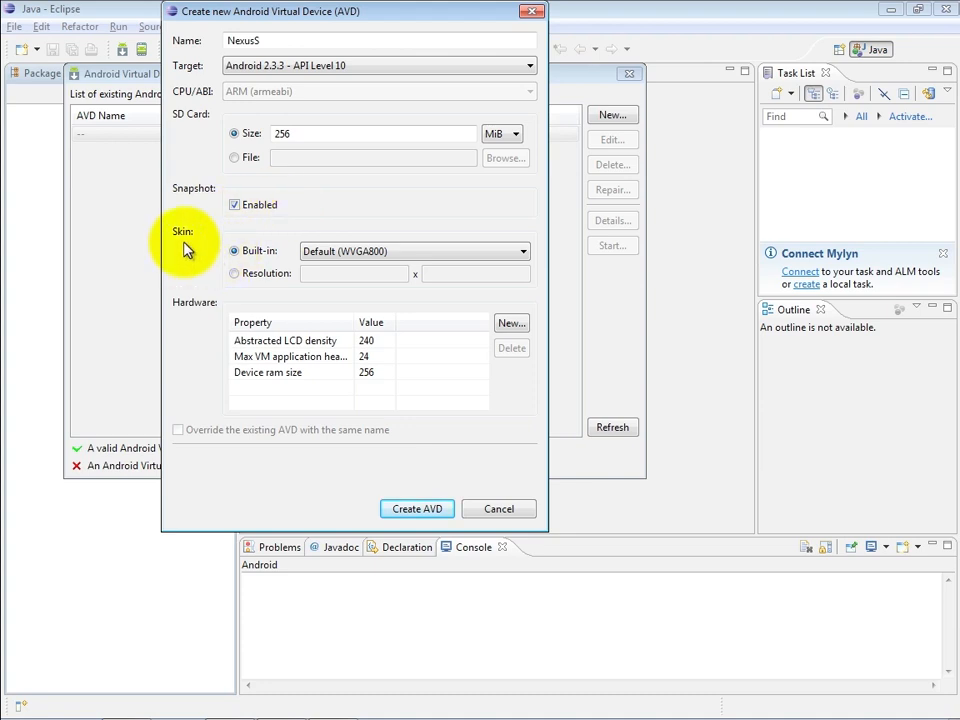
pyautogui.click(523, 252)
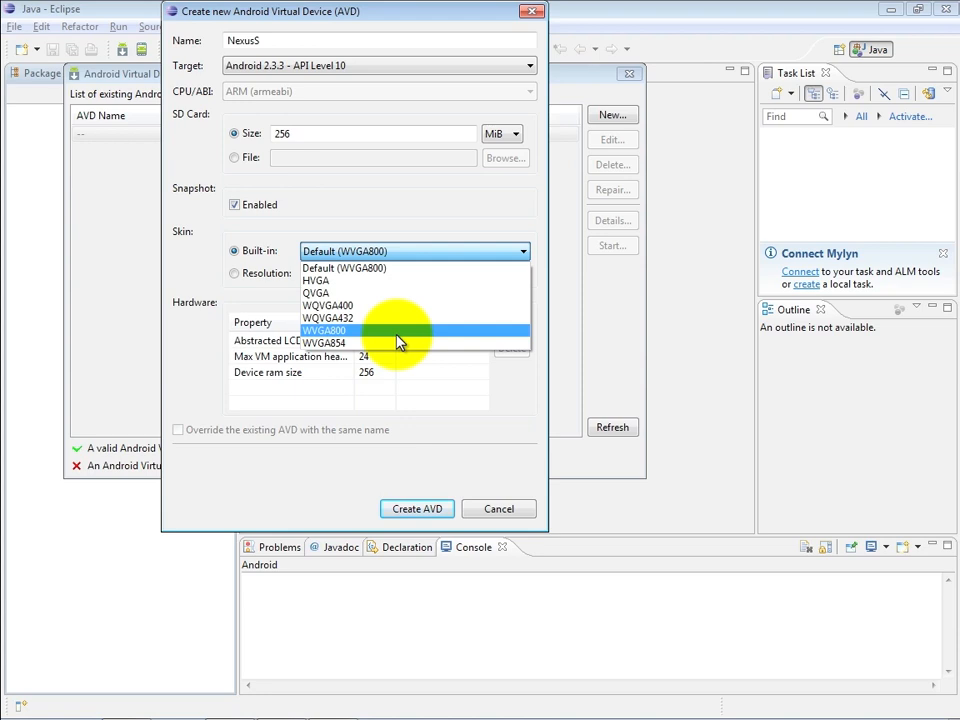
pyautogui.click(270, 297)
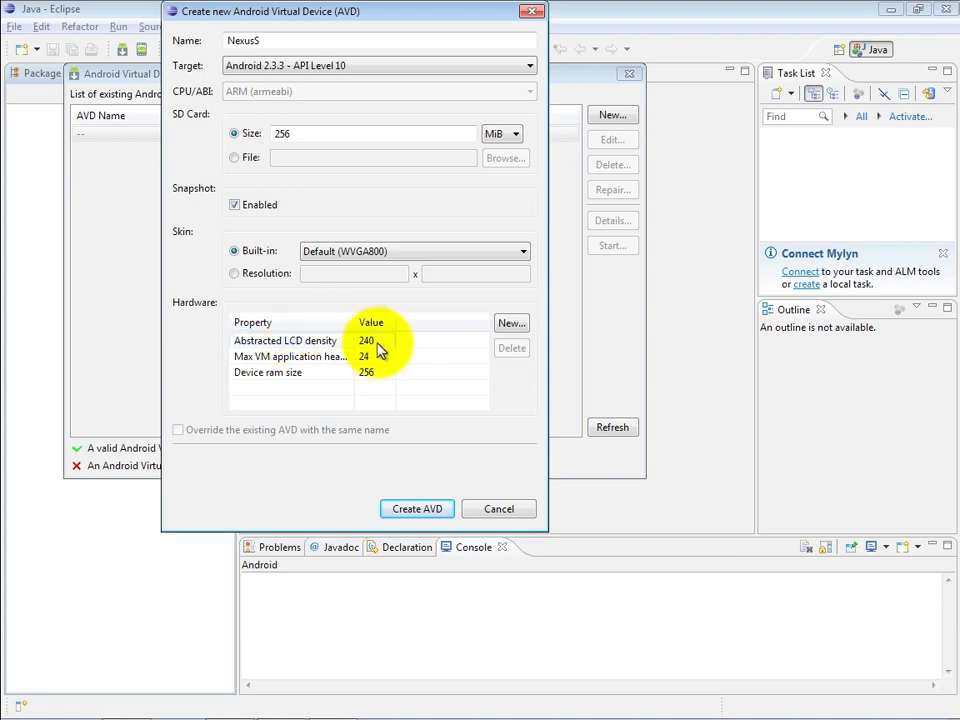
pyautogui.click(378, 344)
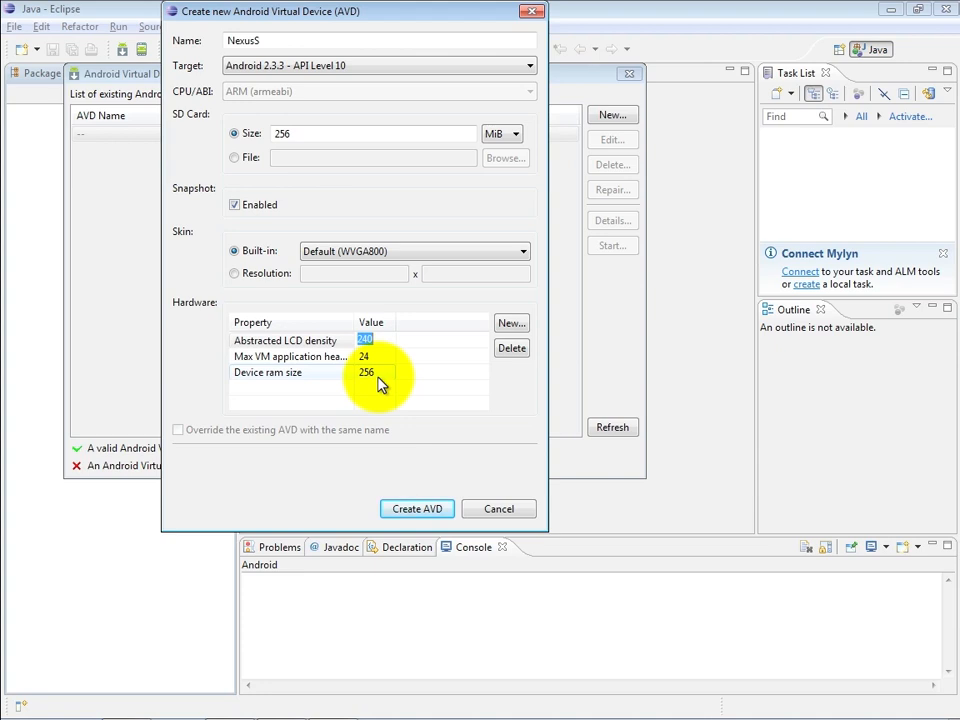
# Add the Camera support hardware property to the virtual device and set its value to yes.
pyautogui.click(523, 329)
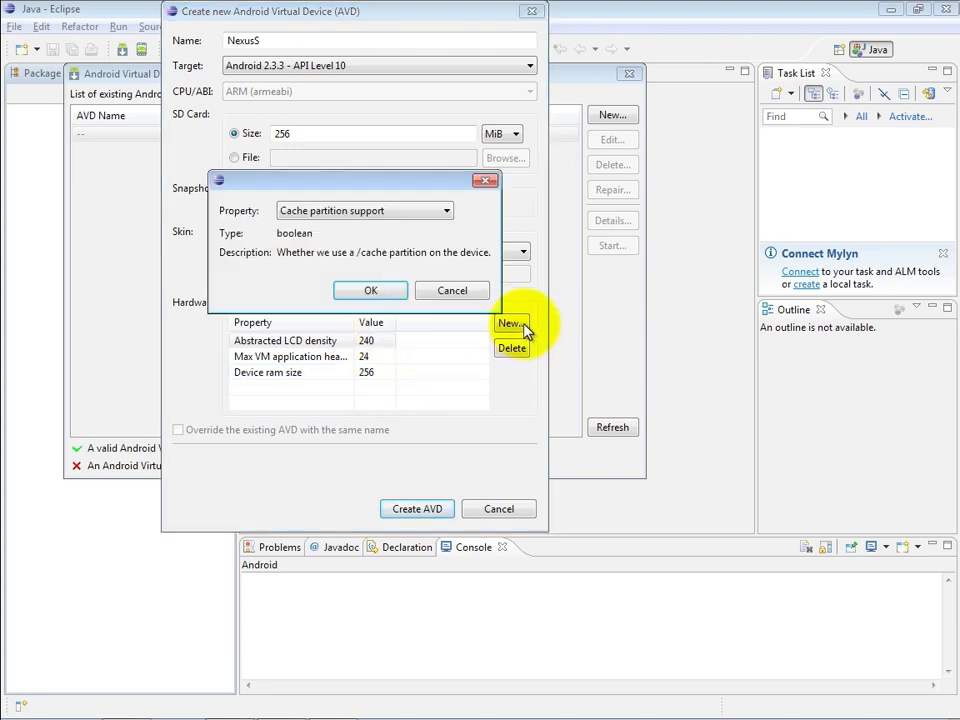
pyautogui.click(427, 221)
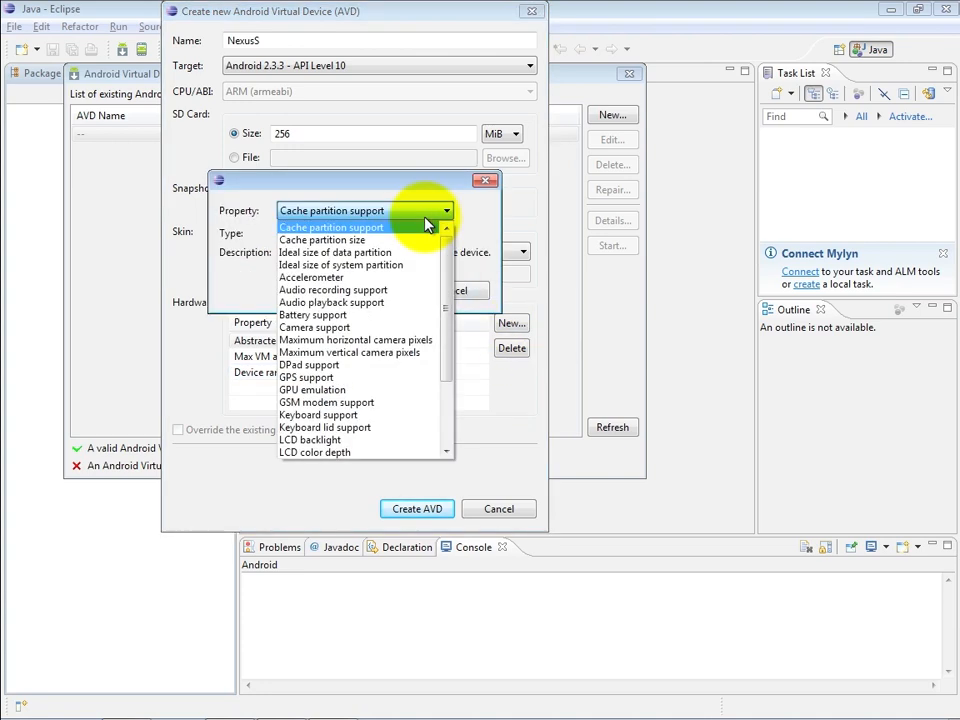
pyautogui.click(389, 329)
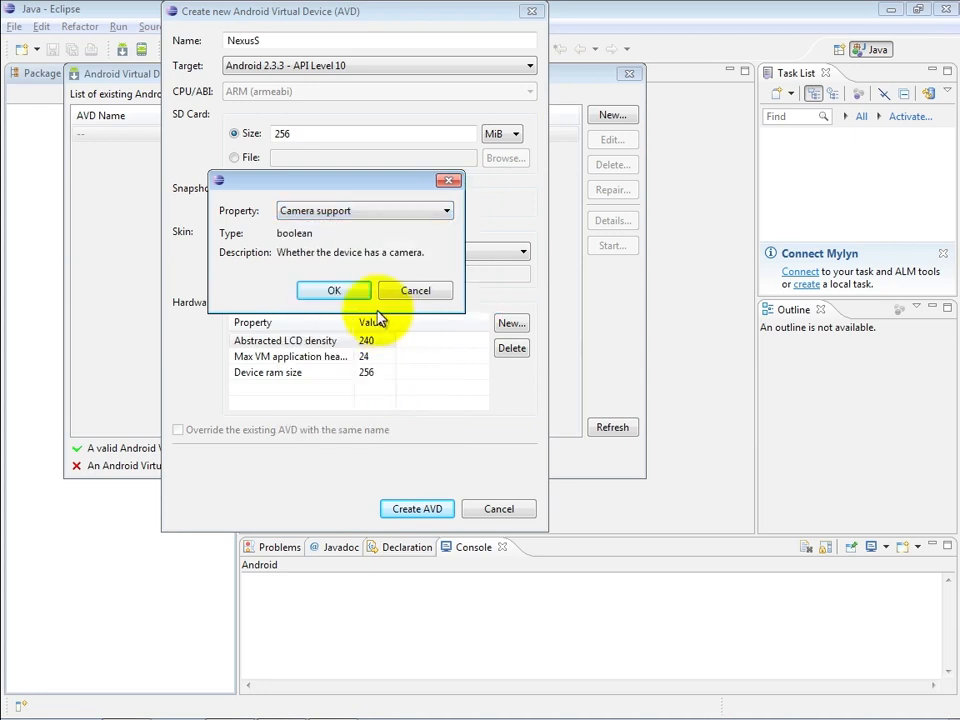
pyautogui.click(318, 293)
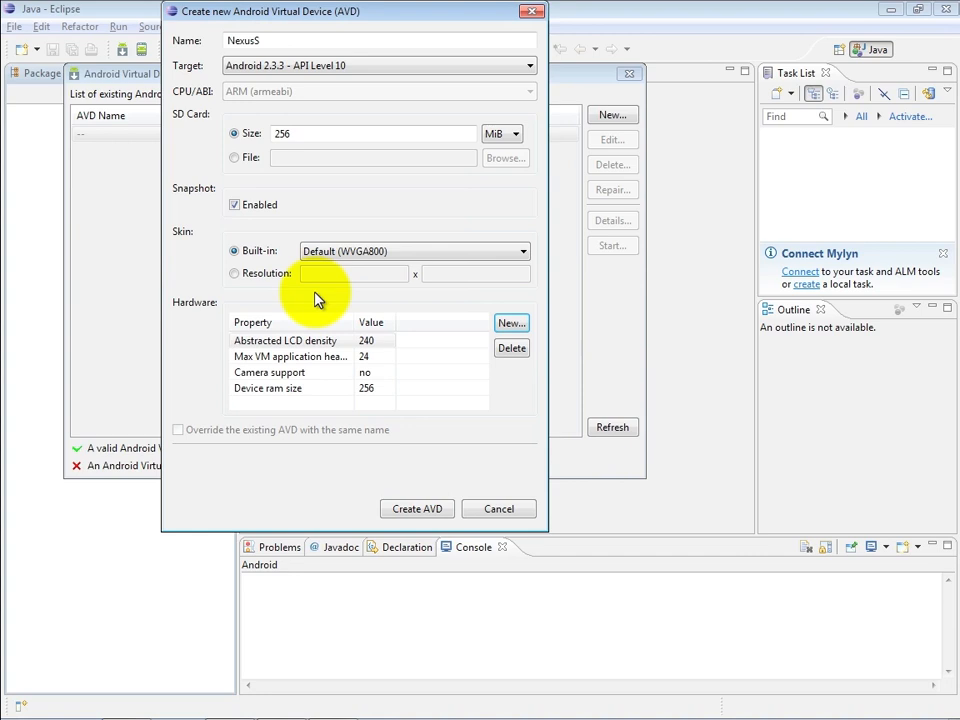
pyautogui.click(378, 373)
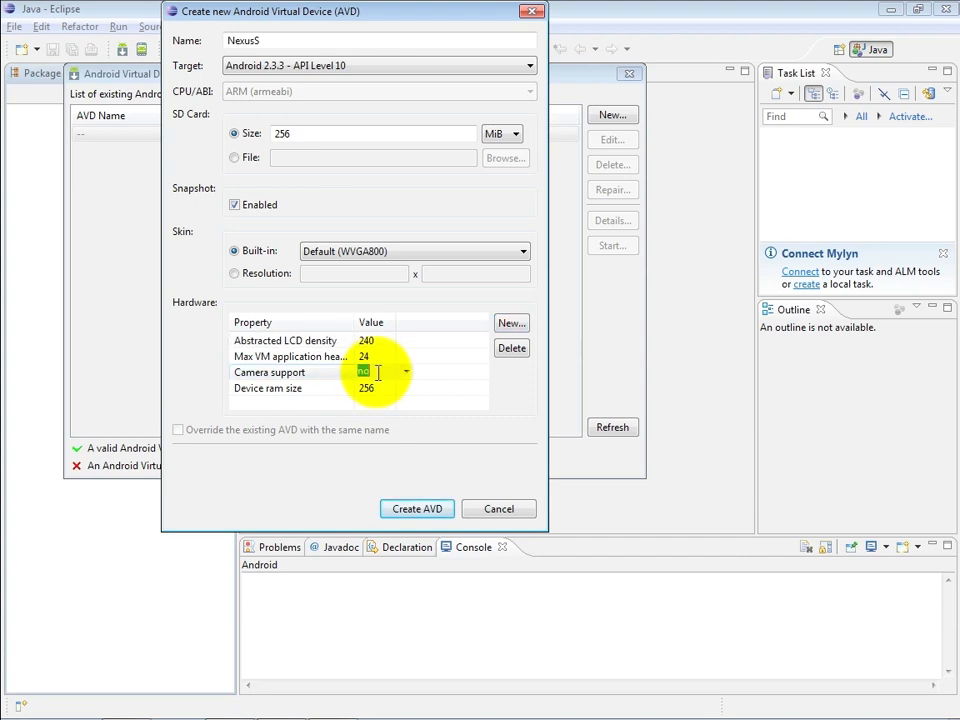
pyautogui.click(406, 374)
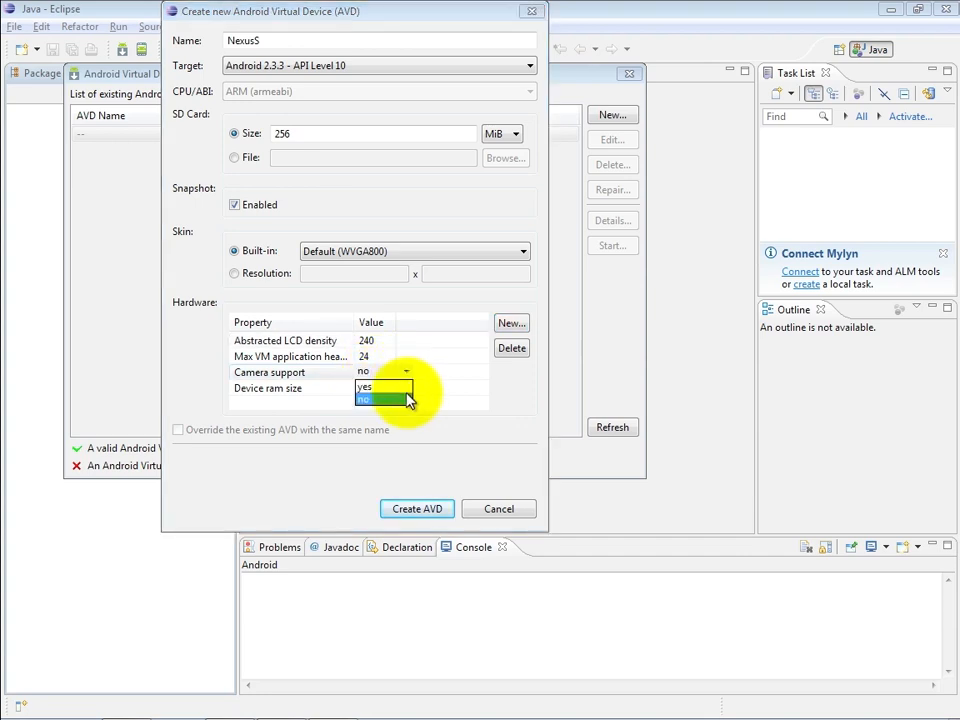
pyautogui.click(394, 388)
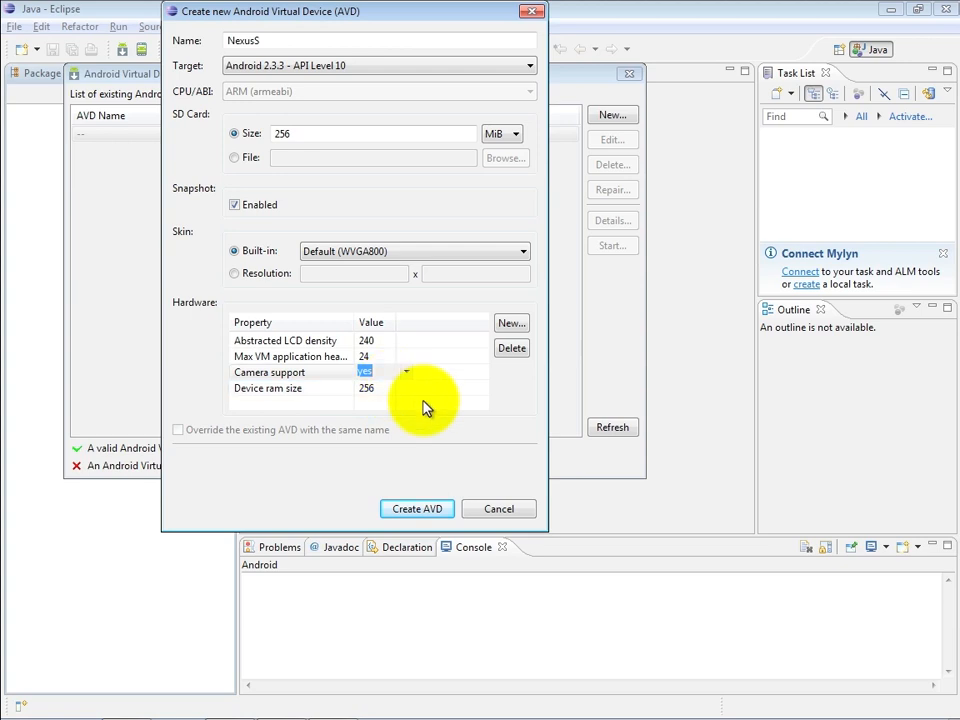
# Look through the other available hardware properties without adding one, and delete the Camera support property.
pyautogui.click(511, 323)
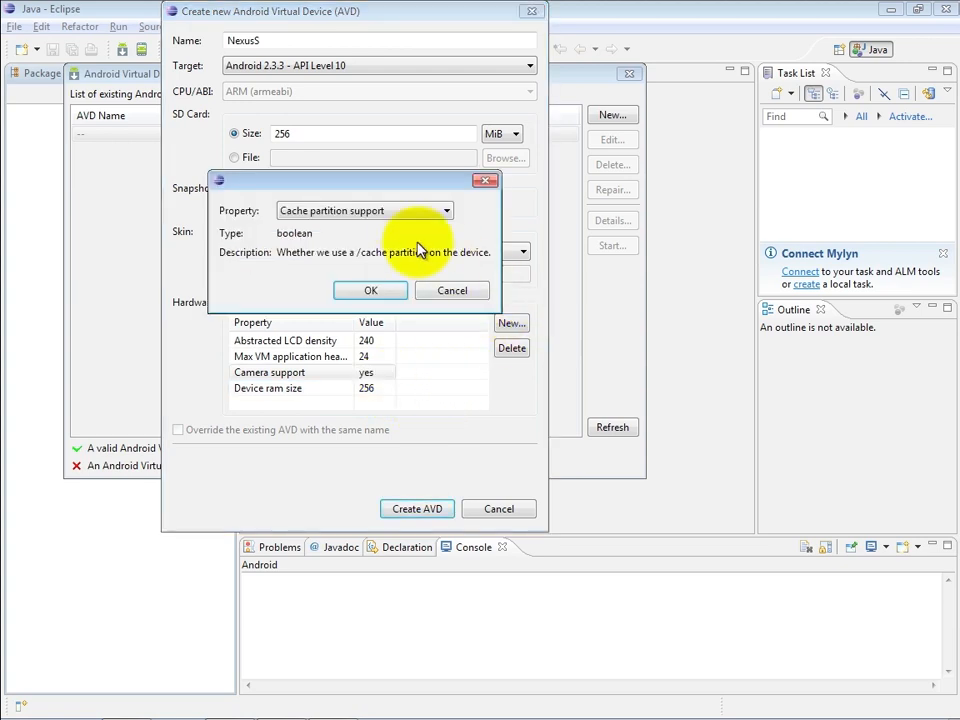
pyautogui.click(410, 211)
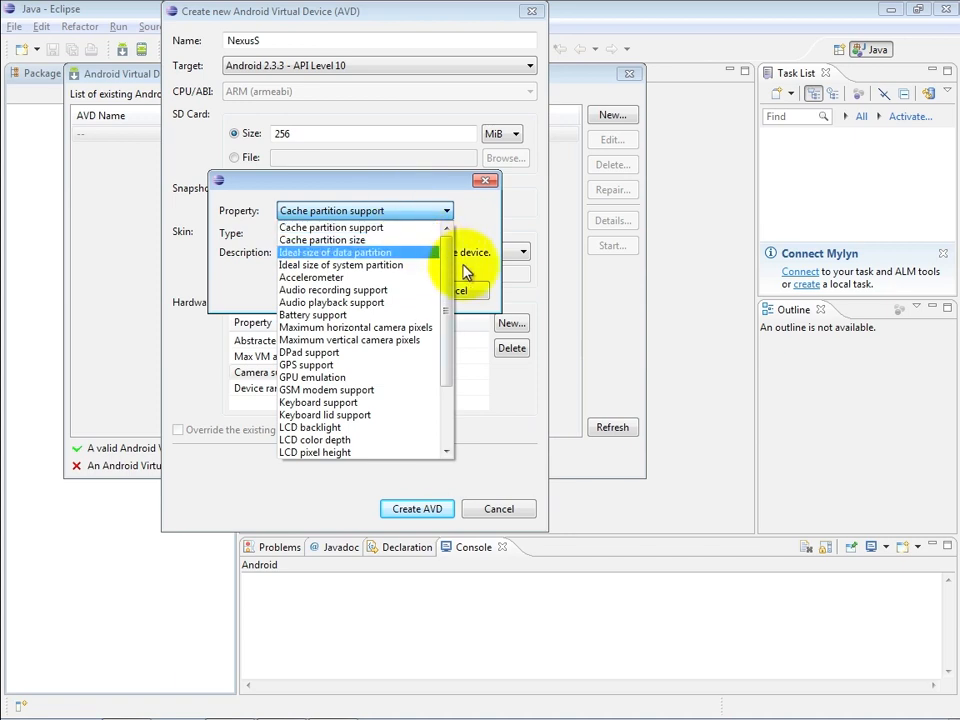
pyautogui.moveTo(447, 268); pyautogui.dragTo(450, 364)
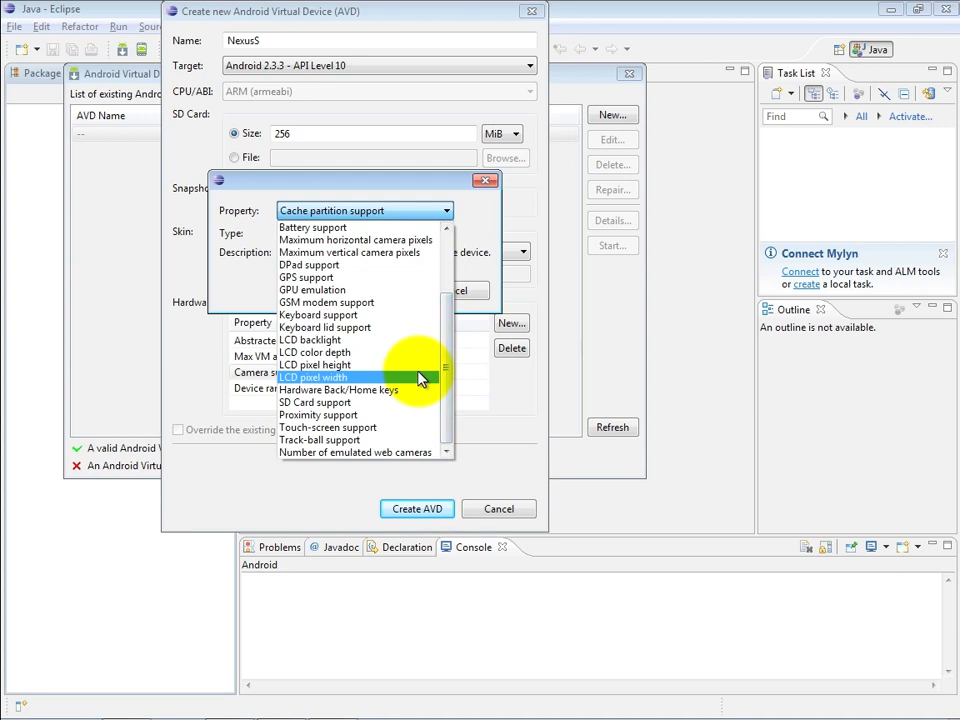
pyautogui.click(458, 291)
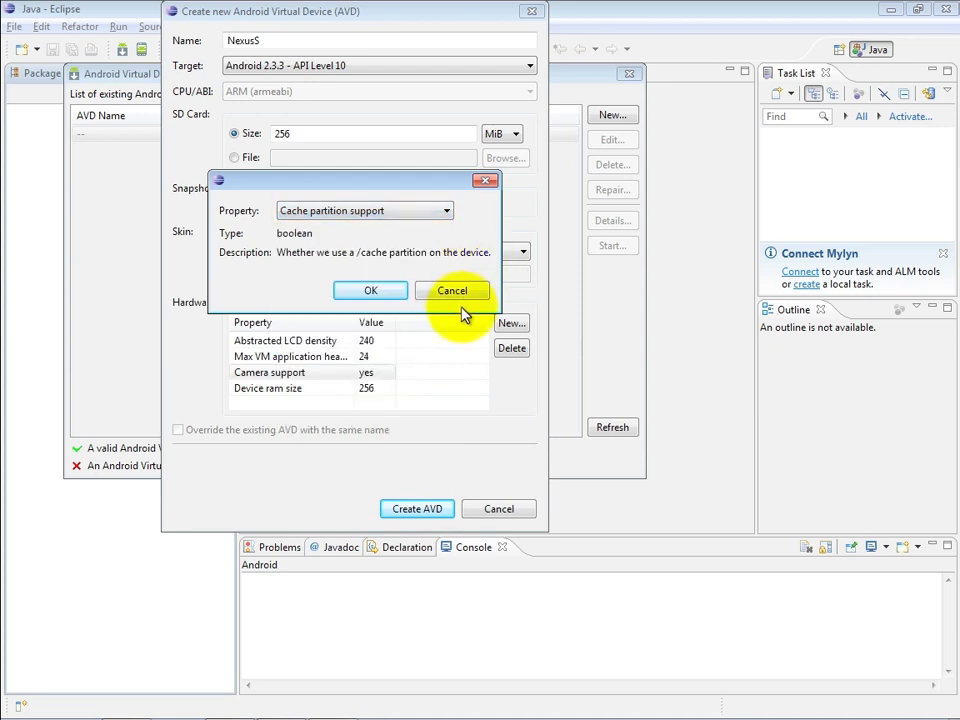
pyautogui.click(458, 291)
pyautogui.click(319, 374)
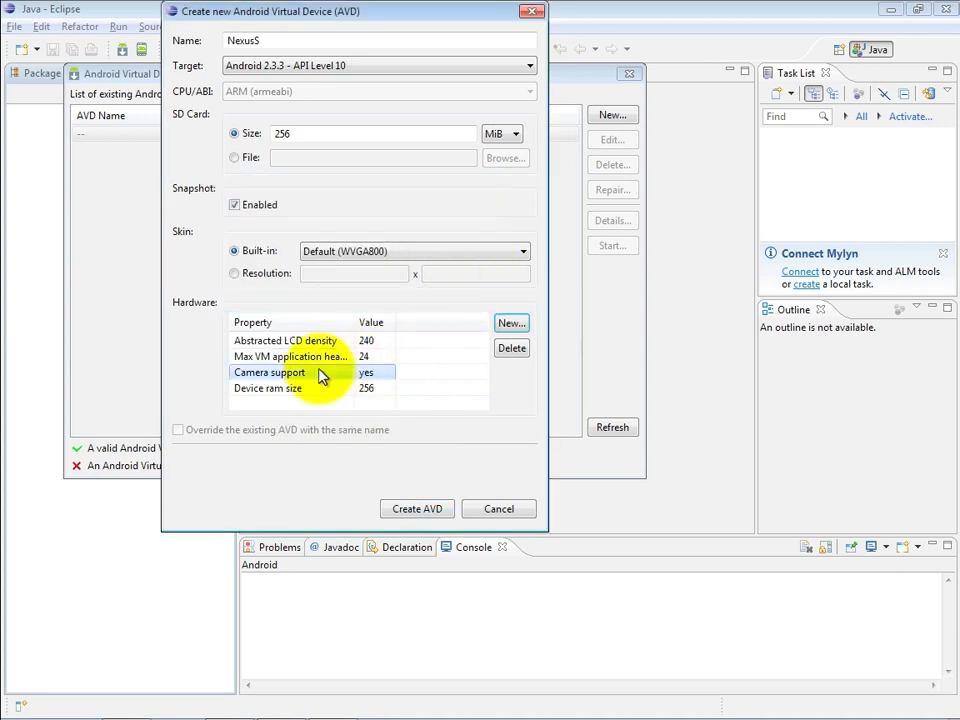
pyautogui.click(512, 350)
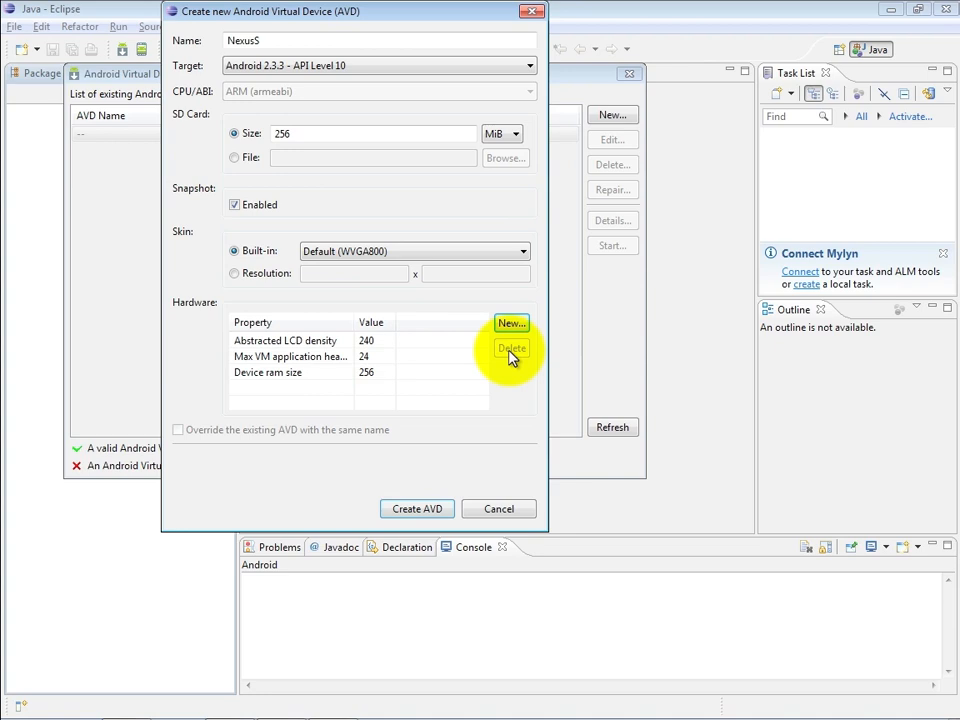
# Create the NexusS virtual device and launch its emulator with launching from and saving to snapshot enabled.
pyautogui.click(432, 512)
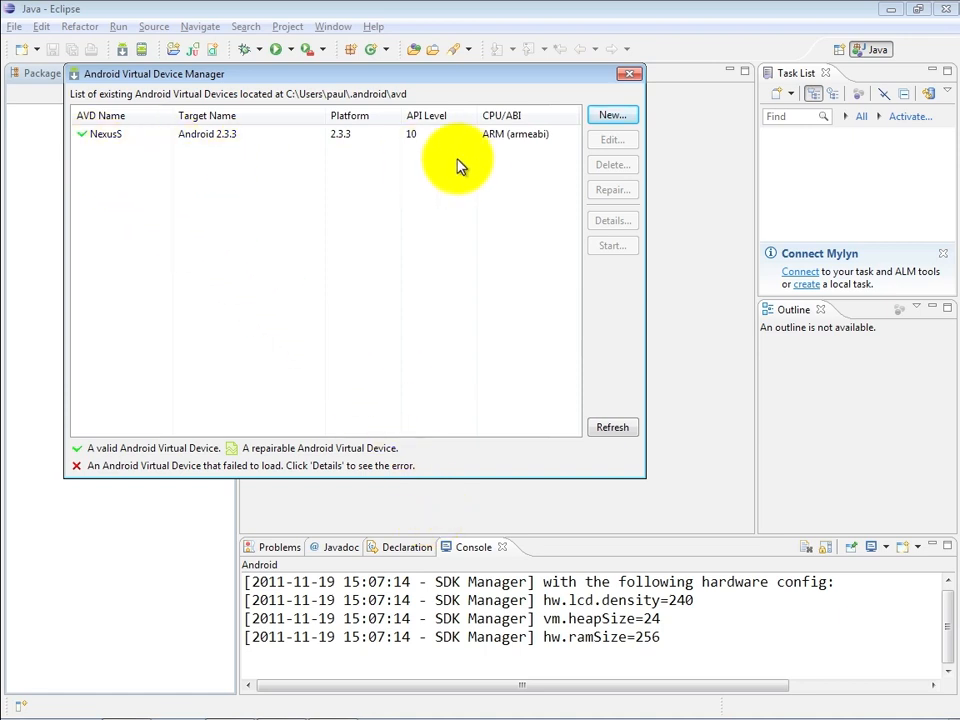
pyautogui.click(112, 136)
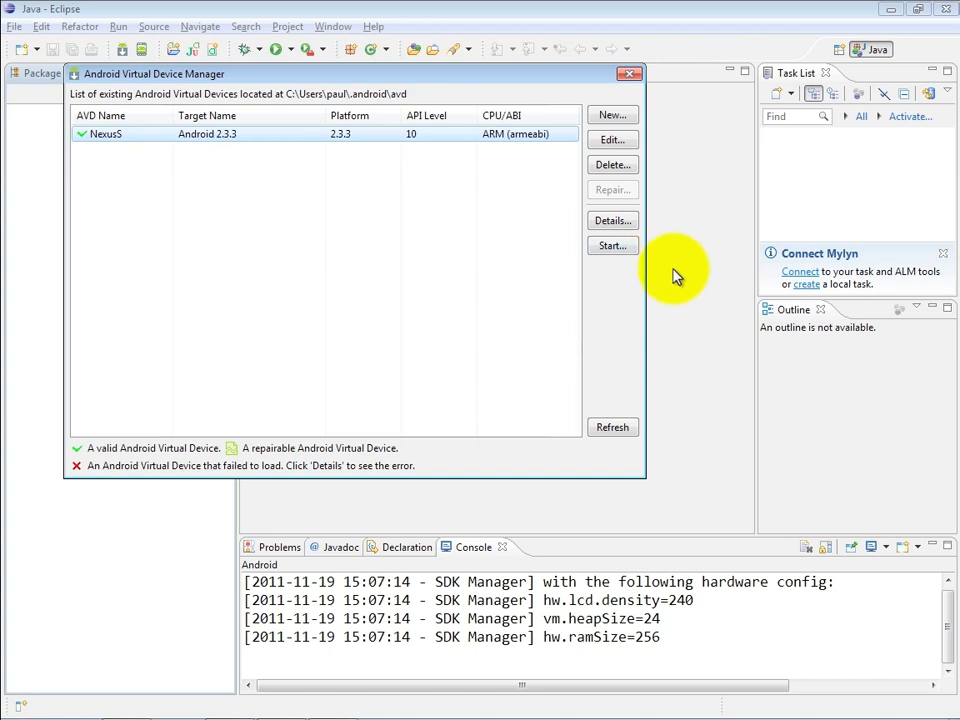
pyautogui.click(614, 248)
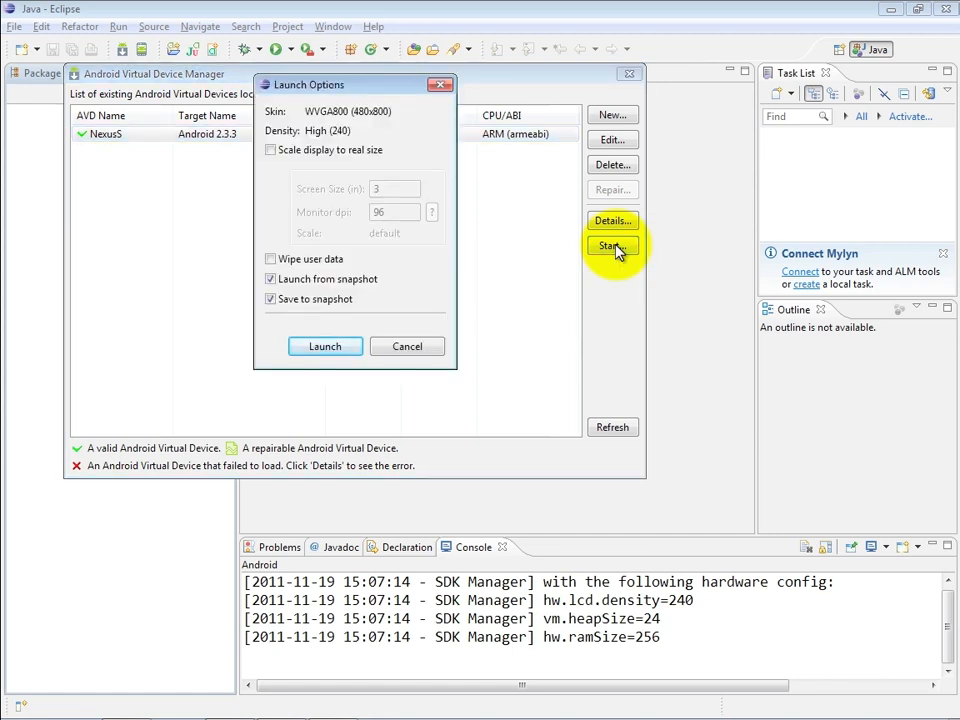
pyautogui.moveTo(373, 94); pyautogui.dragTo(380, 248)
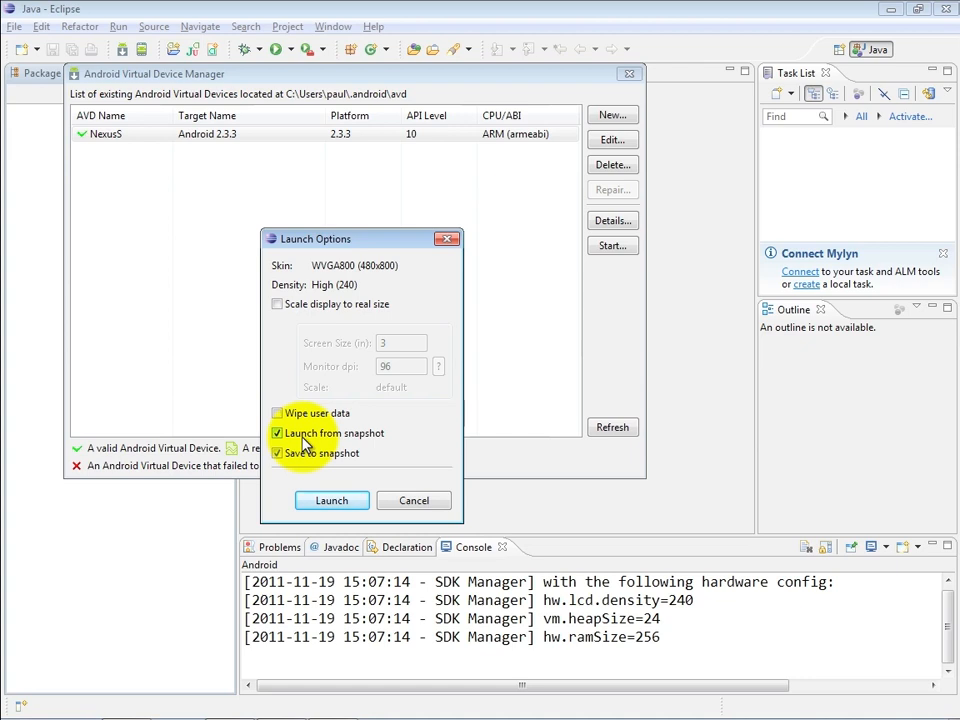
pyautogui.click(322, 504)
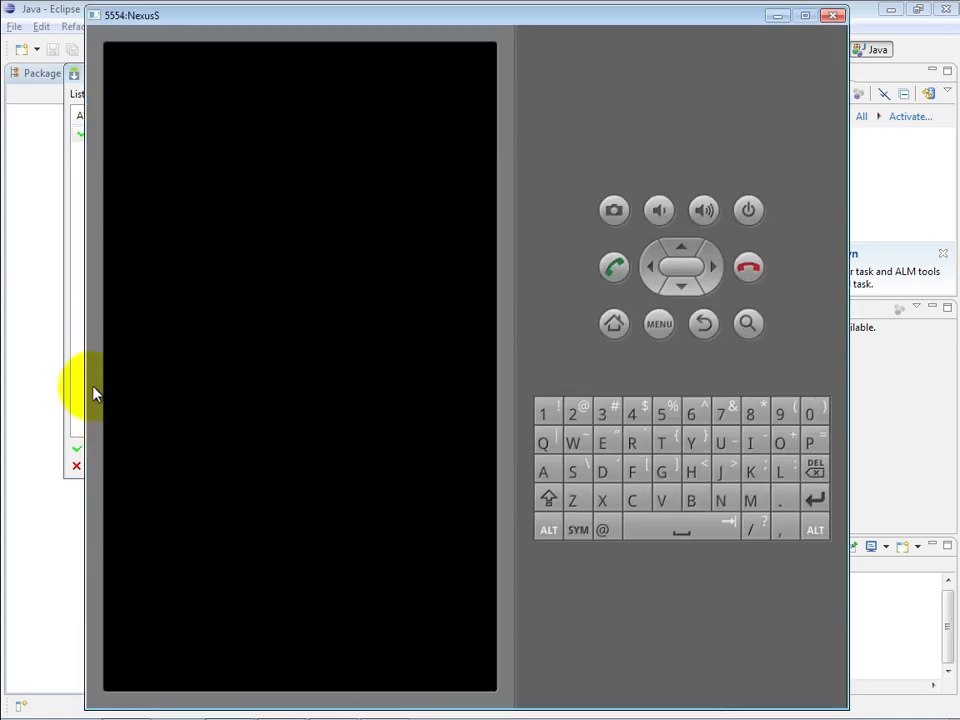
# Return to the Android Virtual Device Manager and start a new virtual device named Droid targeting Android 2.2 - API Level 8.
pyautogui.click(70, 372)
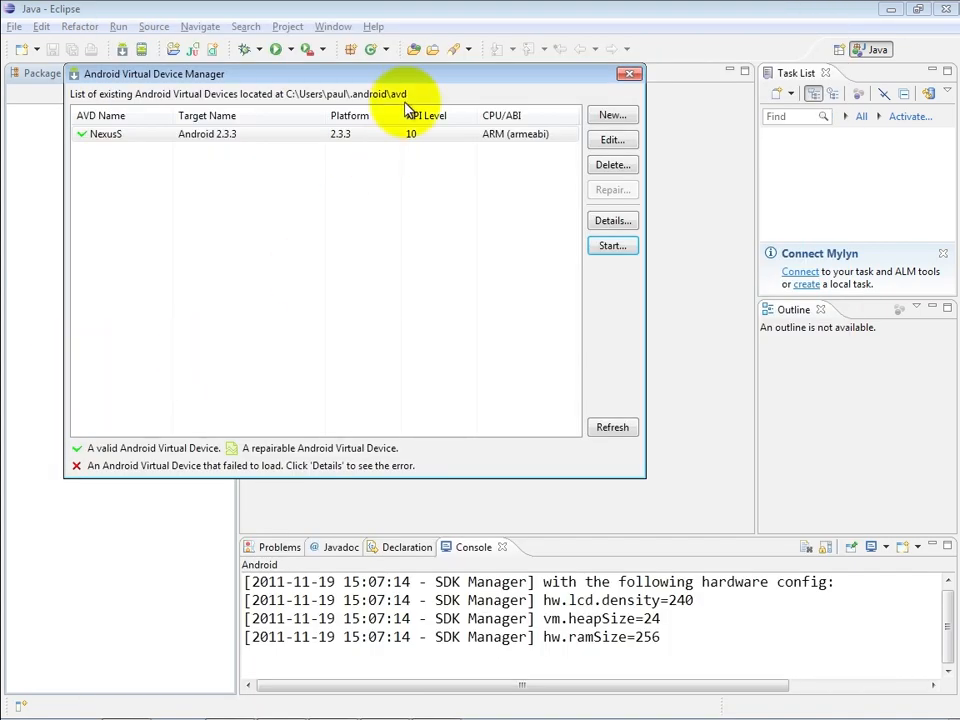
pyautogui.moveTo(336, 85); pyautogui.dragTo(398, 148)
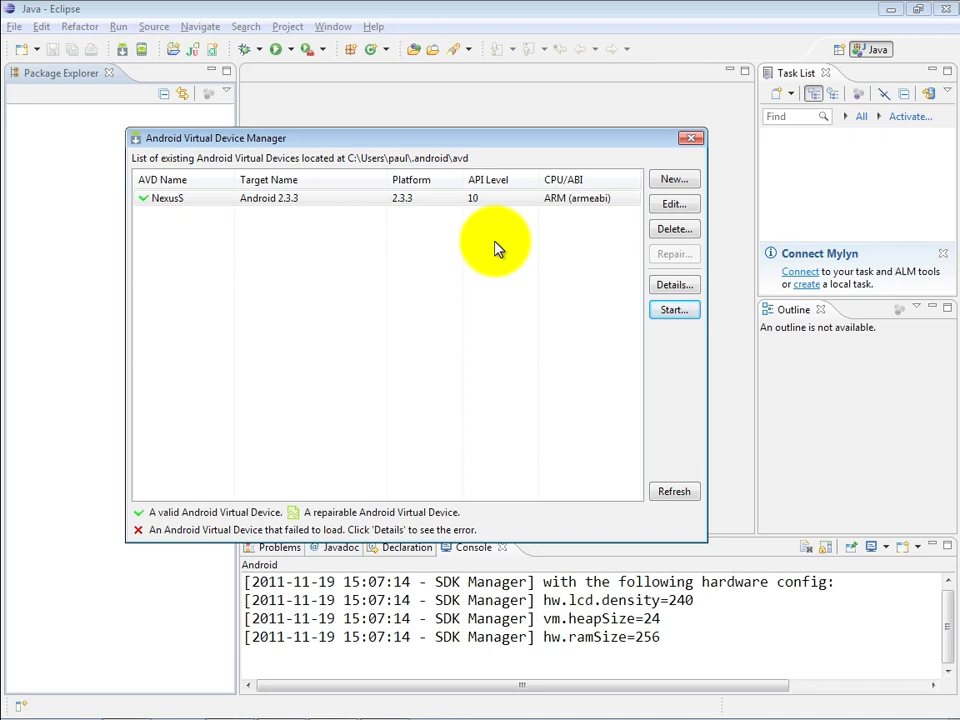
pyautogui.click(676, 182)
pyautogui.write('D')
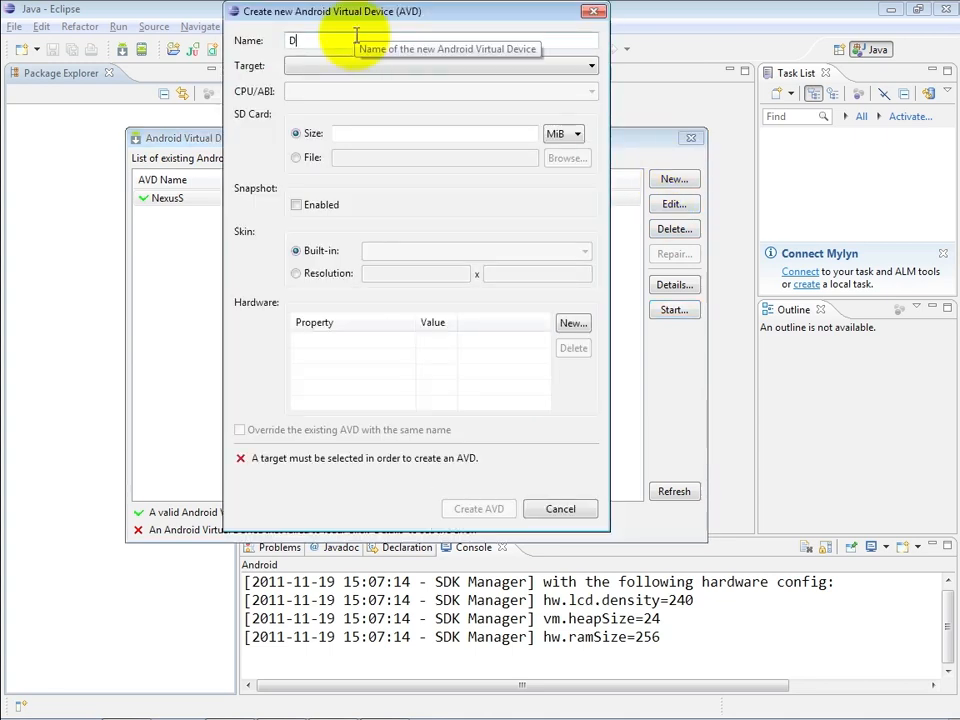
pyautogui.write('roid')
pyautogui.press('Tab')
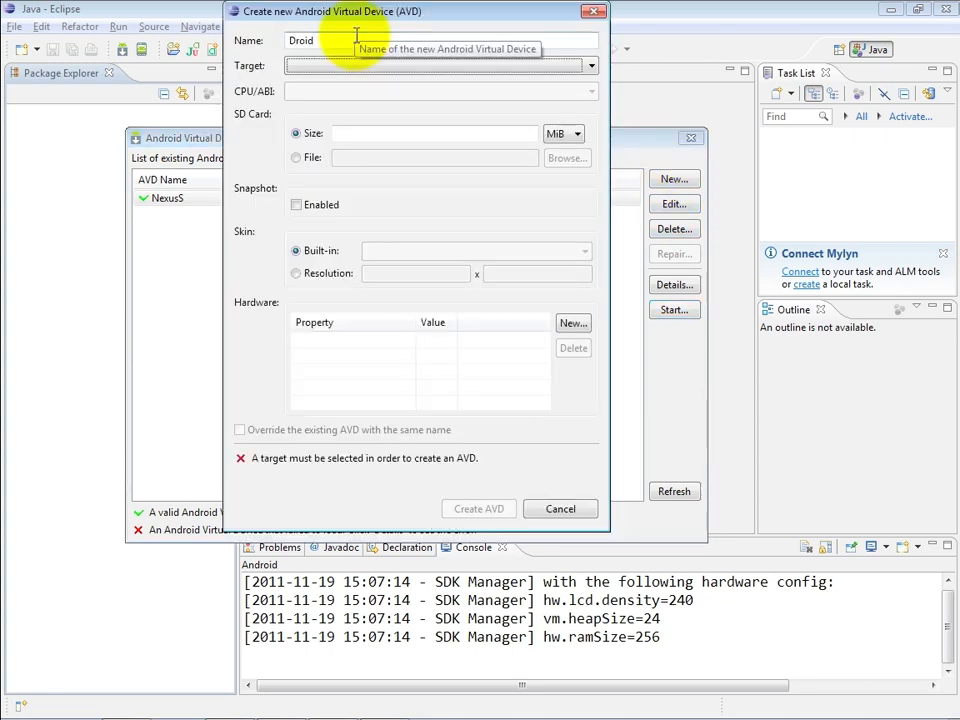
pyautogui.click(596, 66)
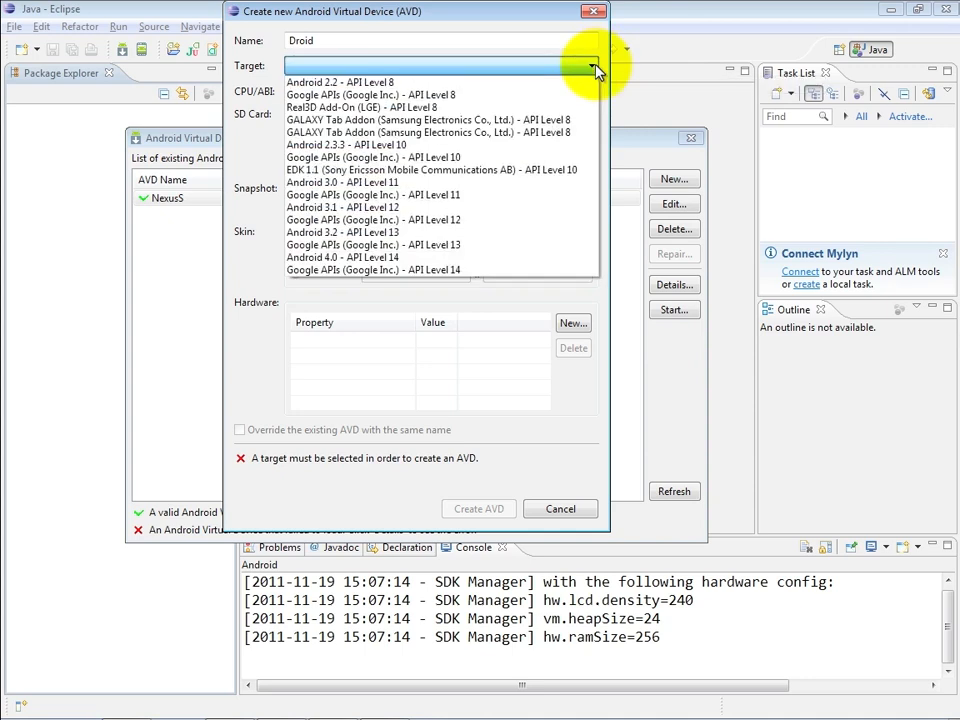
pyautogui.click(546, 86)
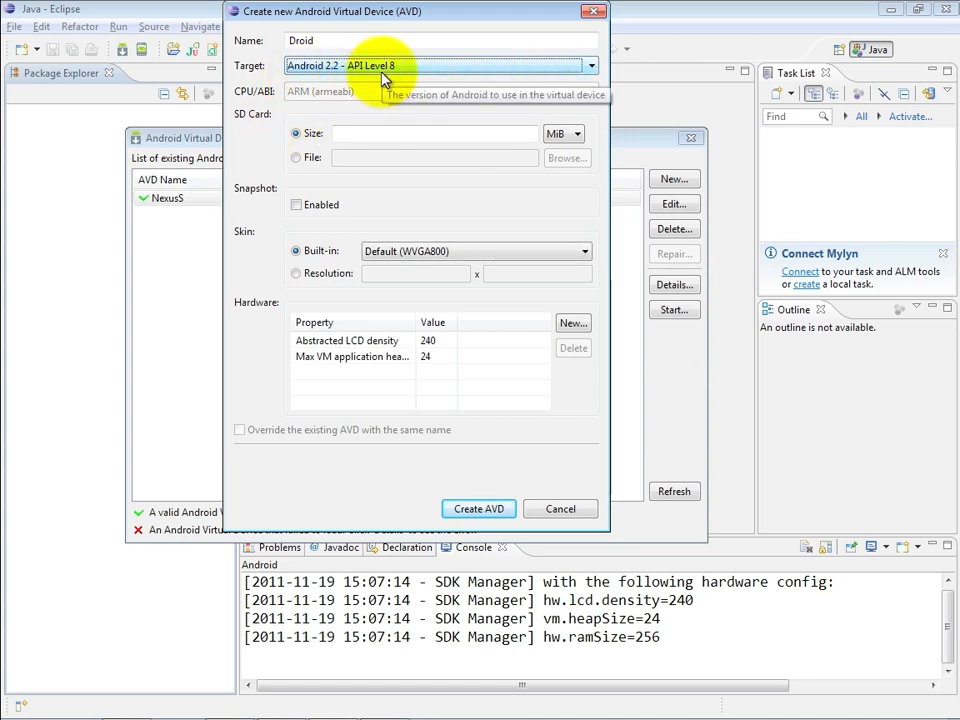
# Give the Droid device a 256 MiB SD card and the built-in WVGA854 skin, and create it.
pyautogui.click(379, 134)
pyautogui.write('256')
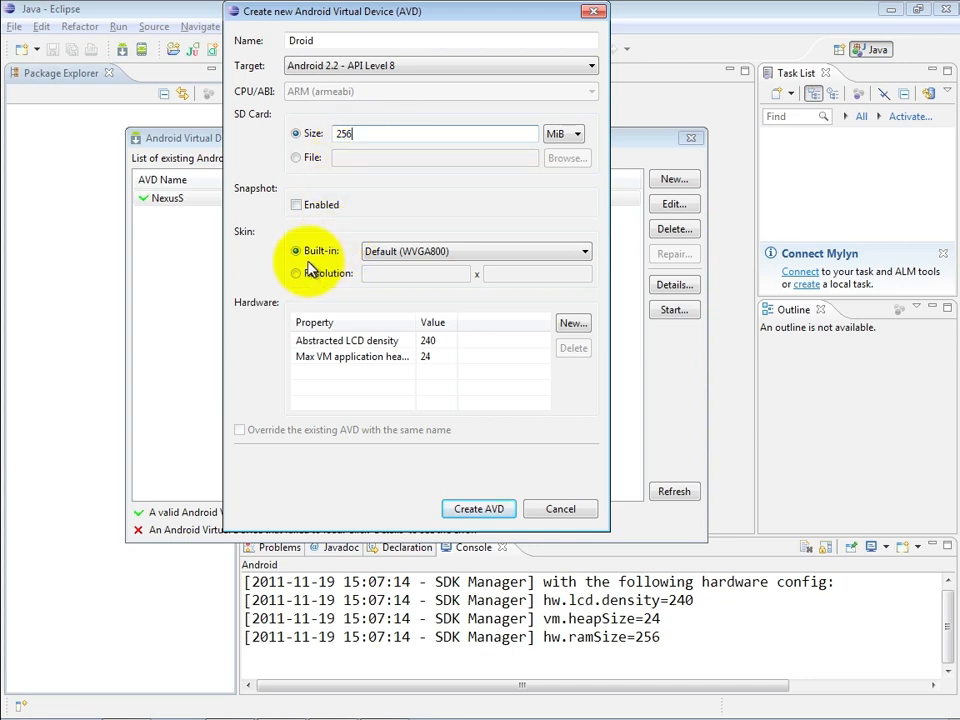
pyautogui.click(583, 254)
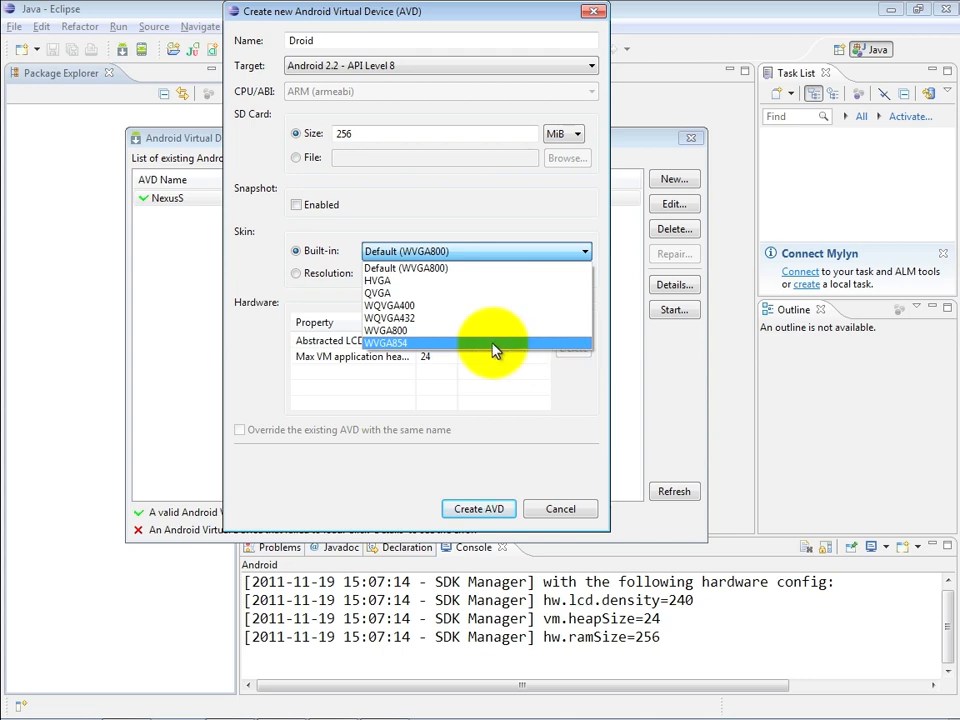
pyautogui.click(405, 345)
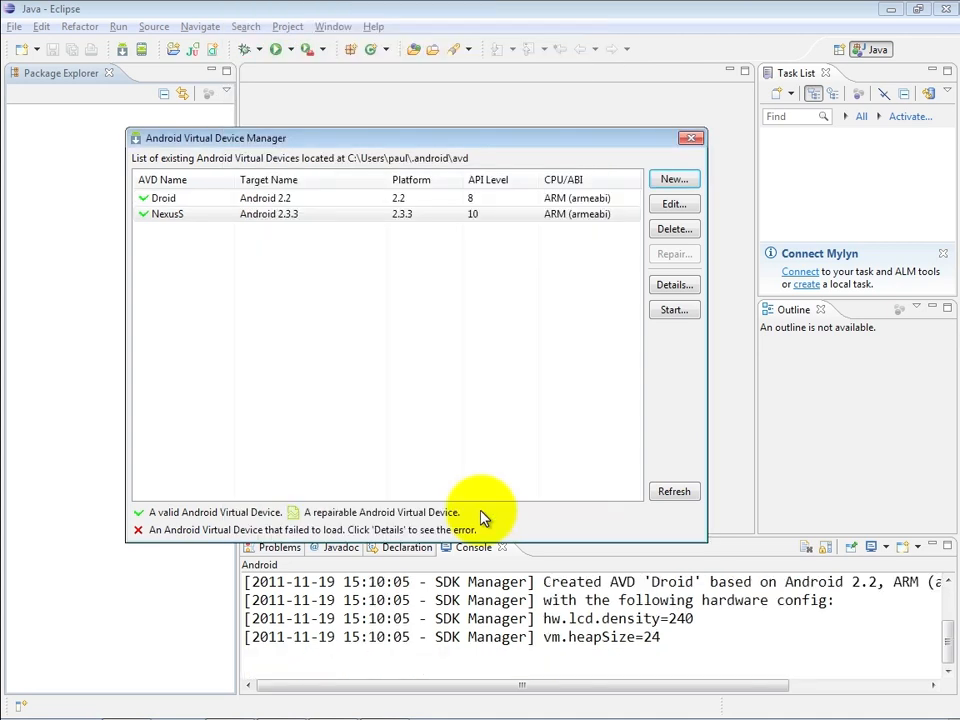
# Create a virtual device named MotoralaXoom targeting Android 3.1 - API Level 12 with a 256 MiB SD card and the default WXGA skin.
pyautogui.click(673, 180)
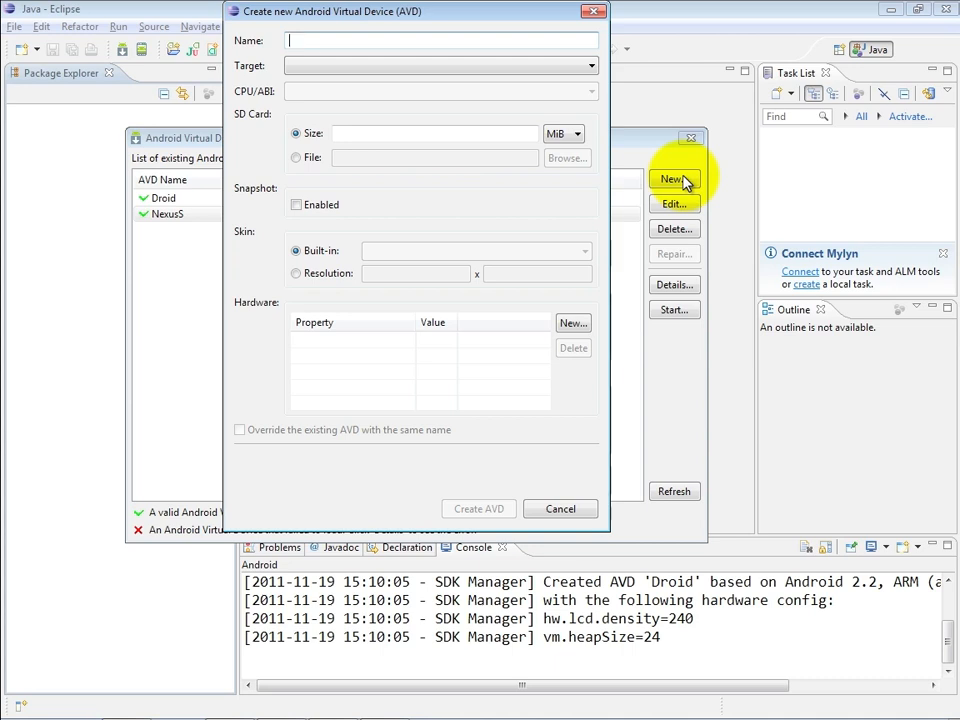
pyautogui.write('MotorolaXoom')
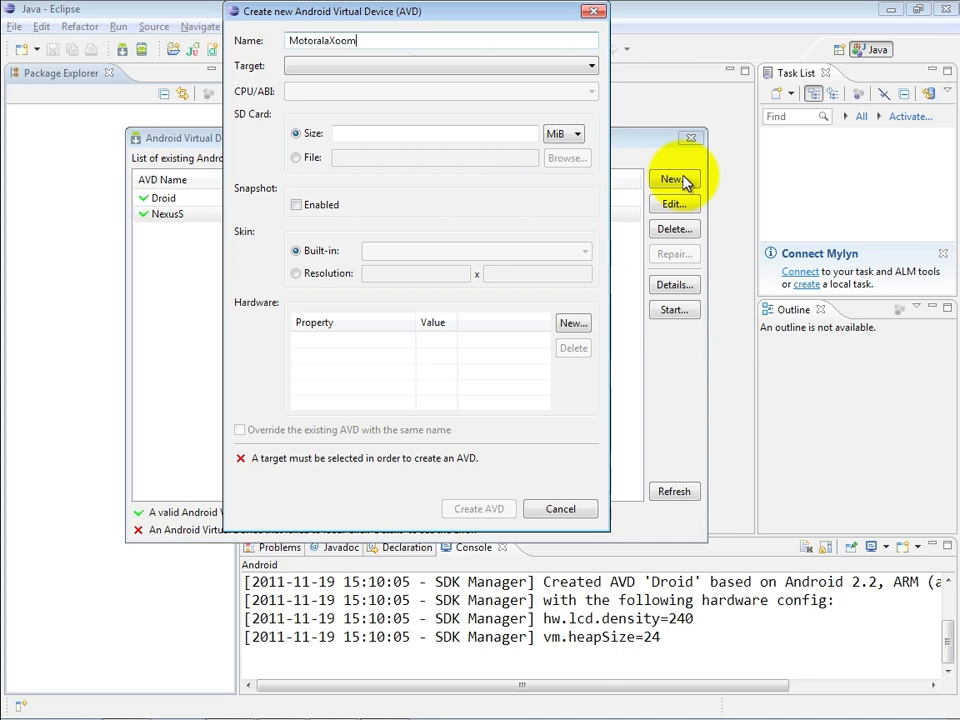
pyautogui.click(446, 68)
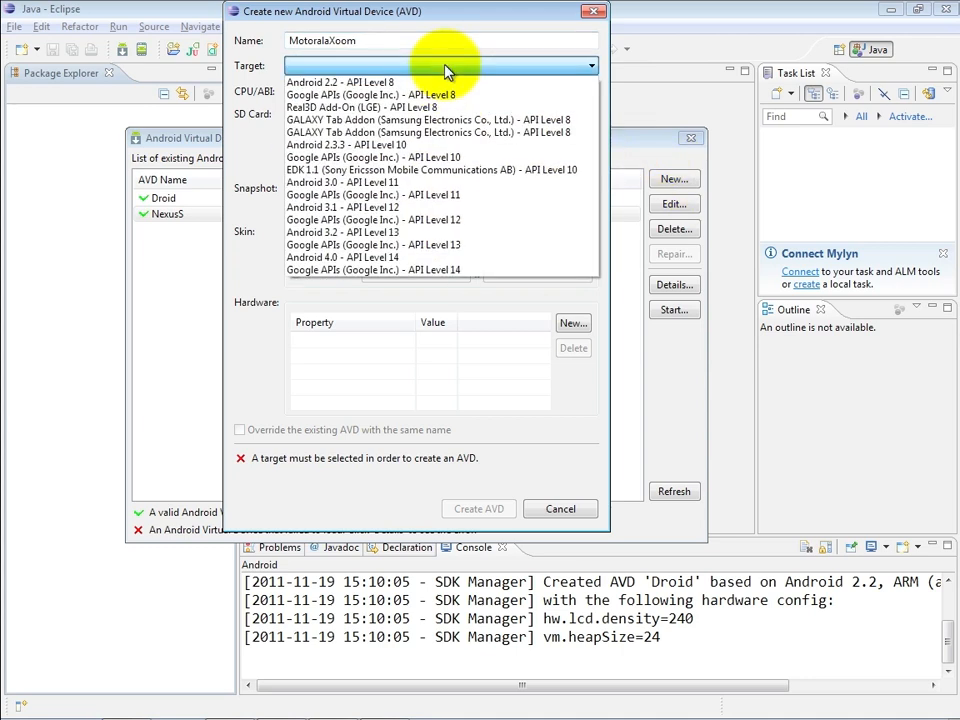
pyautogui.click(460, 212)
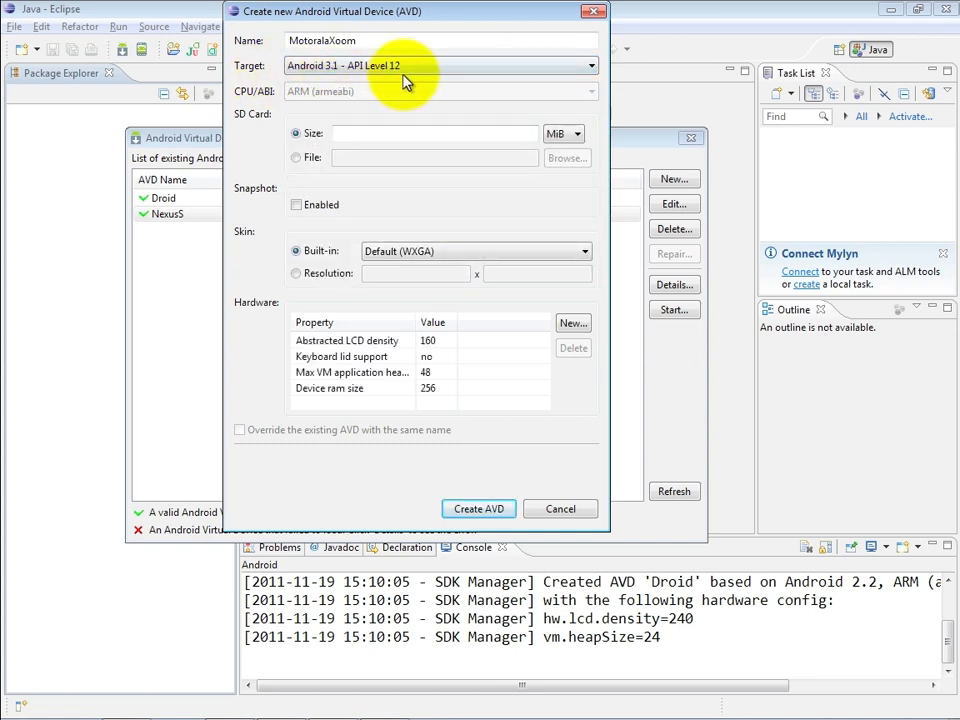
pyautogui.click(365, 139)
pyautogui.write('256')
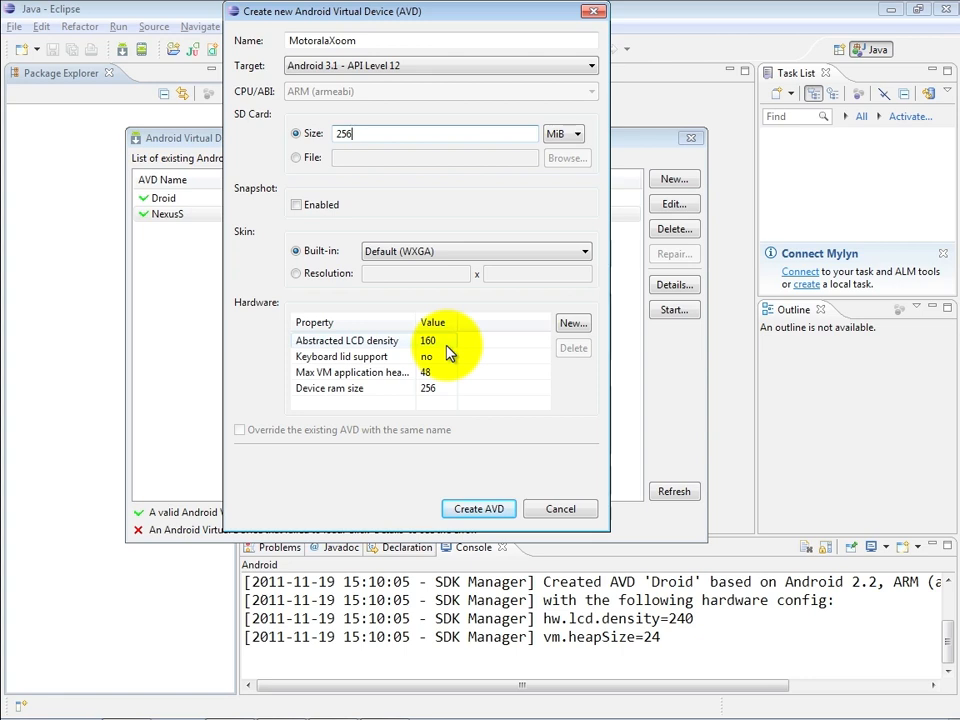
pyautogui.click(489, 516)
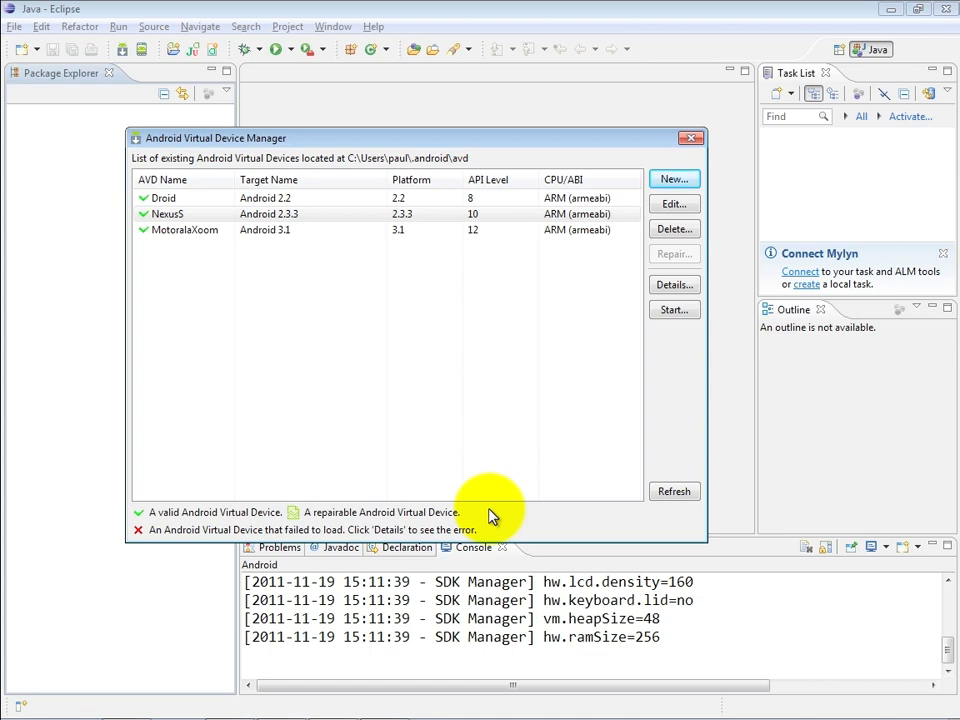
# Switch to the running NexusS emulator, view its home screen options menu and go back to the home screen.
pyautogui.hotkey('alt', 'Tab')
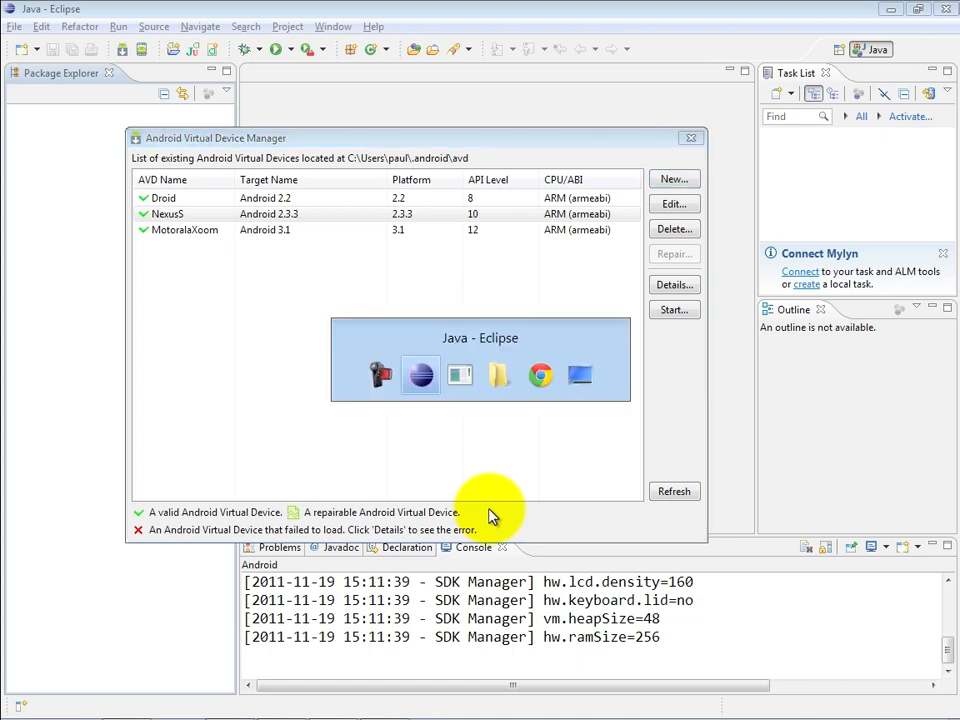
pyautogui.hotkey('alt', 'Tab')
pyautogui.hotkey('alt', 'Tab')
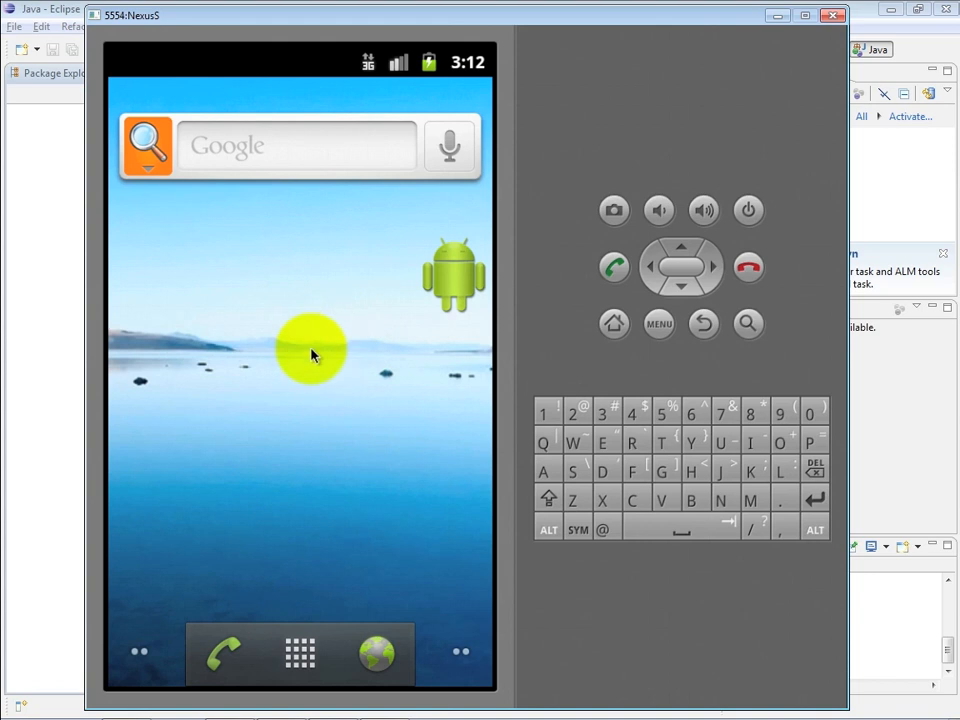
pyautogui.click(657, 325)
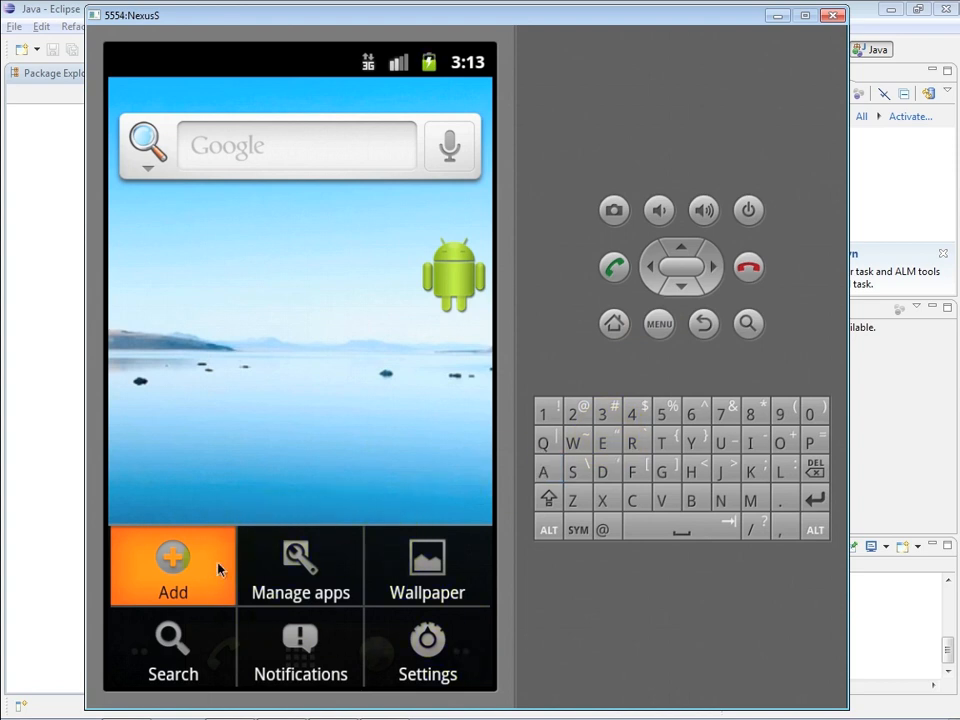
pyautogui.click(704, 323)
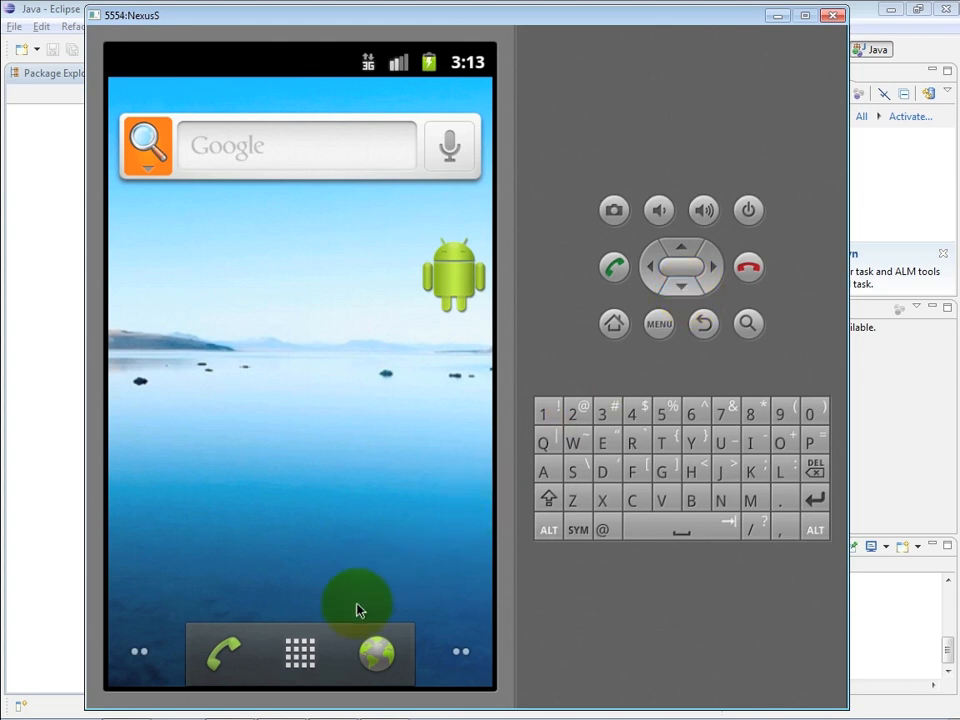
# Open Dev Tools from the emulator's application list, look through its tools and return to the application list.
pyautogui.click(302, 656)
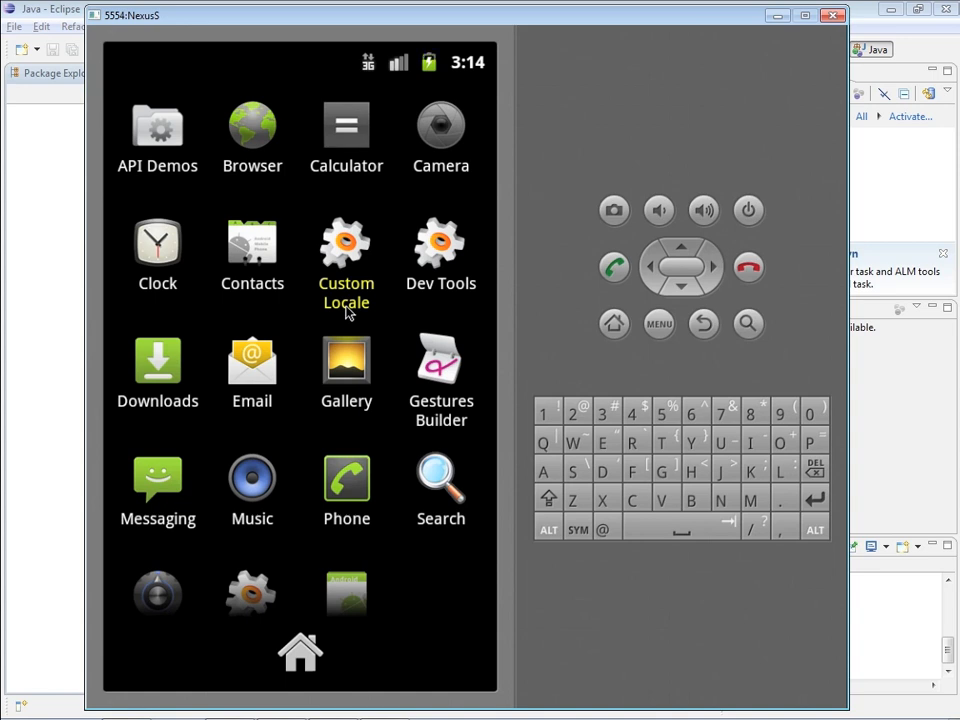
pyautogui.moveTo(350, 284); pyautogui.dragTo(355, 279)
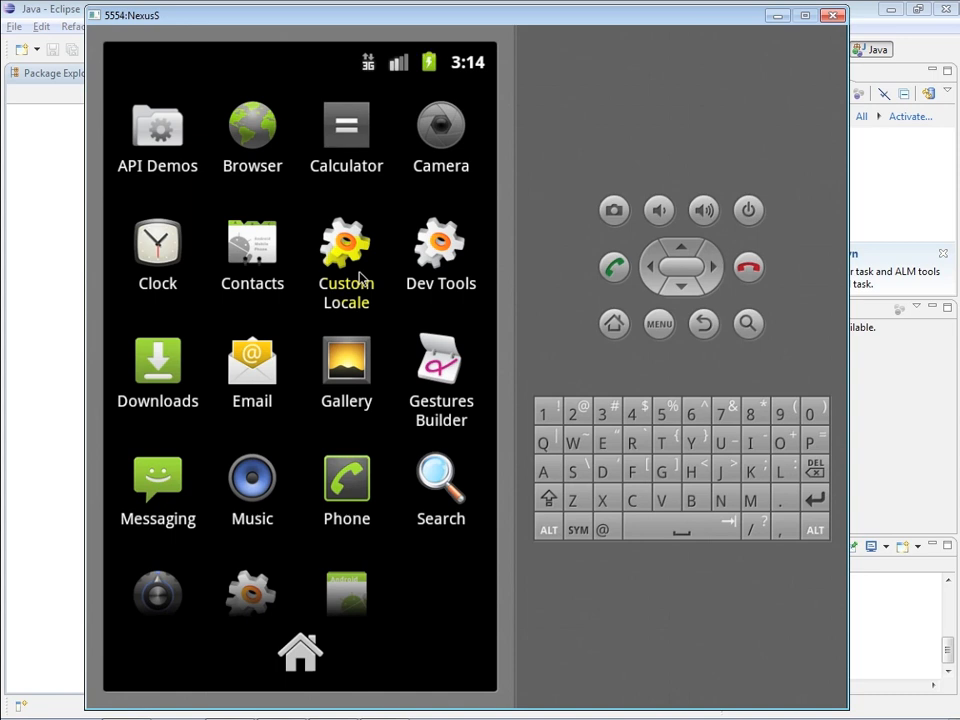
pyautogui.click(437, 252)
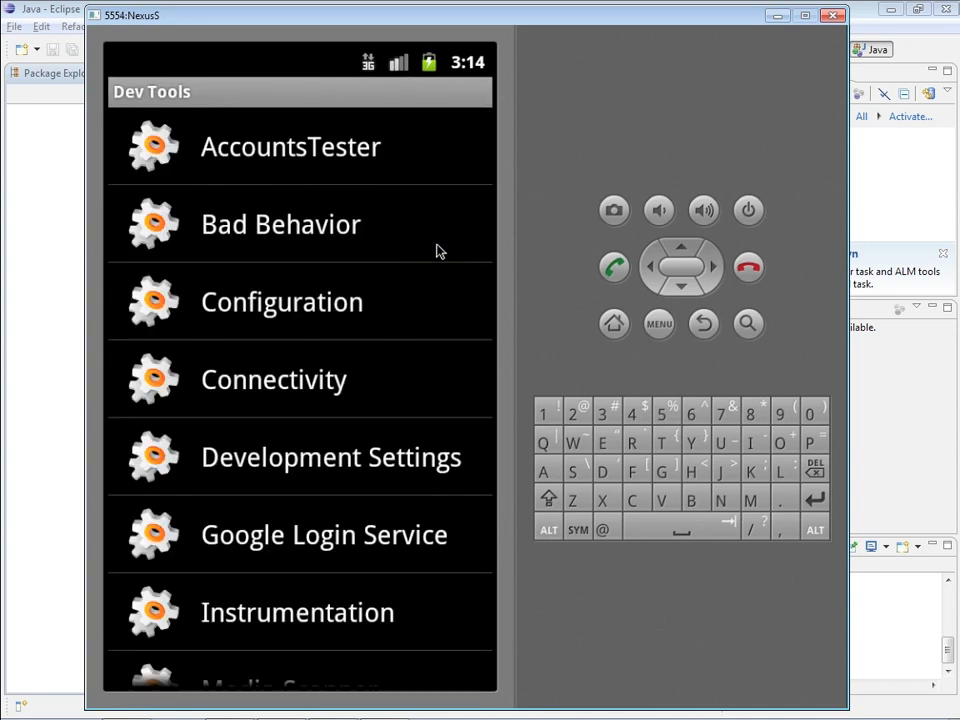
pyautogui.press('Down')
pyautogui.press('Down')
pyautogui.press('Down')
pyautogui.press('Down')
pyautogui.press('Down')
pyautogui.press('Down')
pyautogui.press('Down')
pyautogui.press('Down')
pyautogui.press('Down')
pyautogui.press('Down')
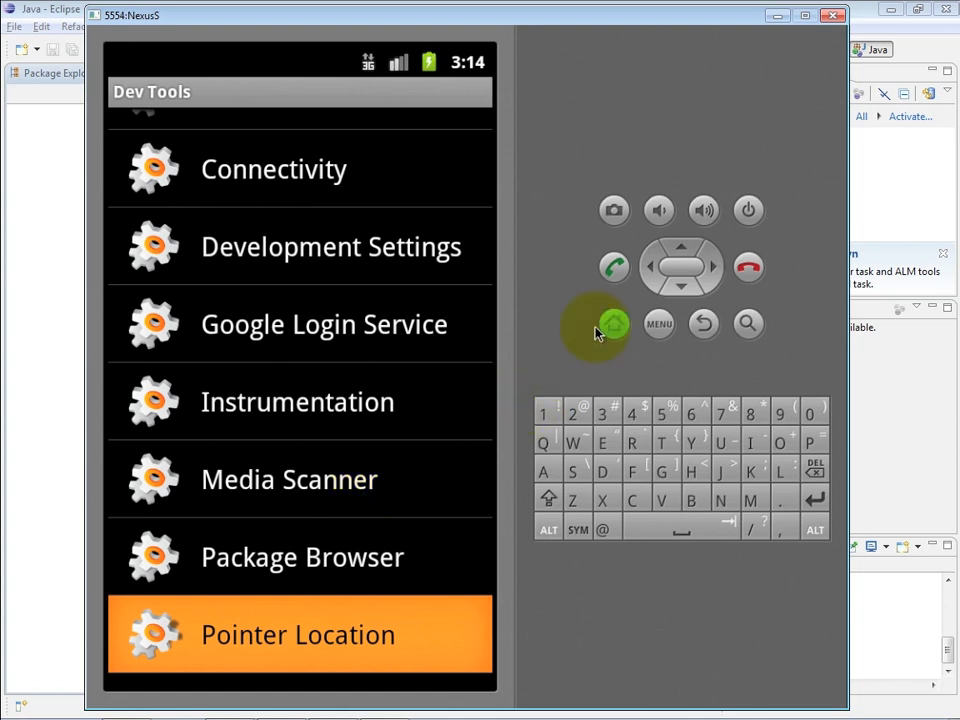
pyautogui.click(716, 335)
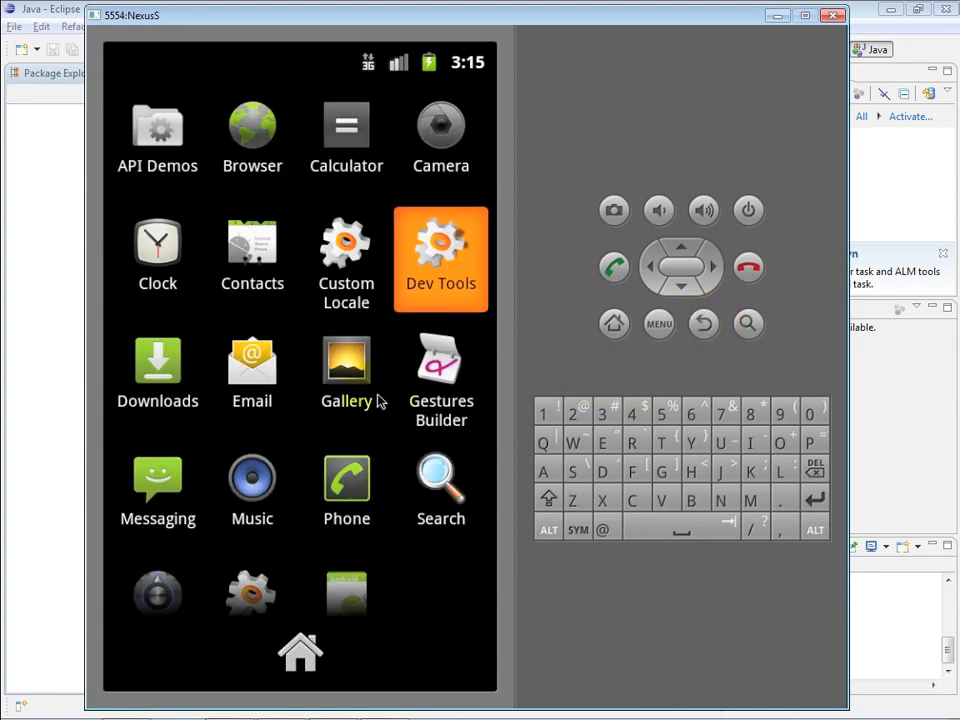
# Open the emulator's Settings and view the Development options within the Applications settings.
pyautogui.press('Down')
pyautogui.press('Down')
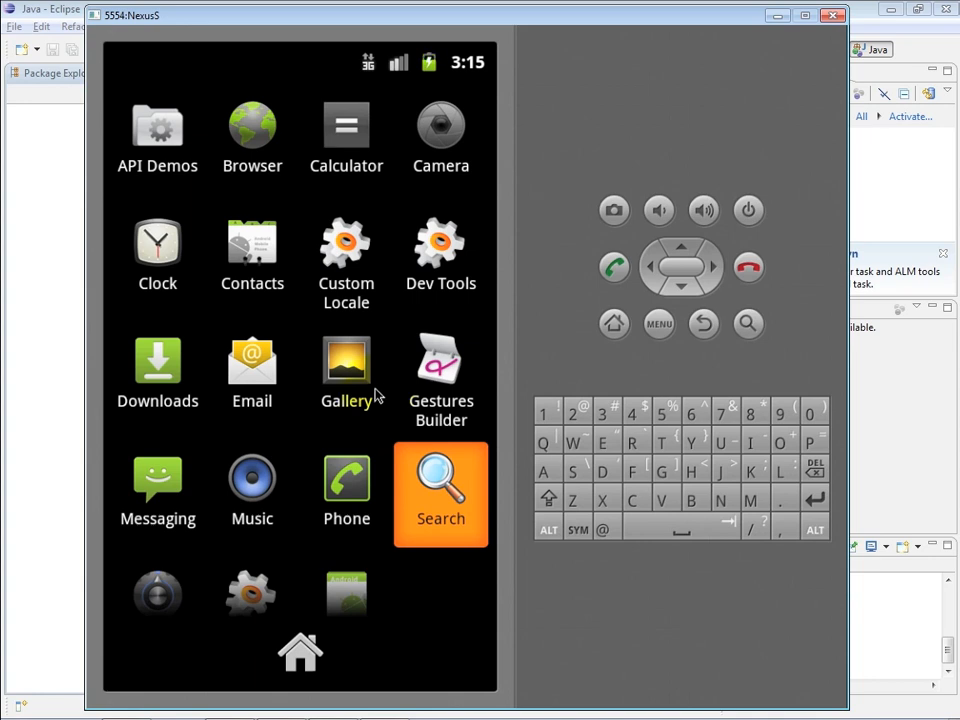
pyautogui.scroll(-2, 376, 400)
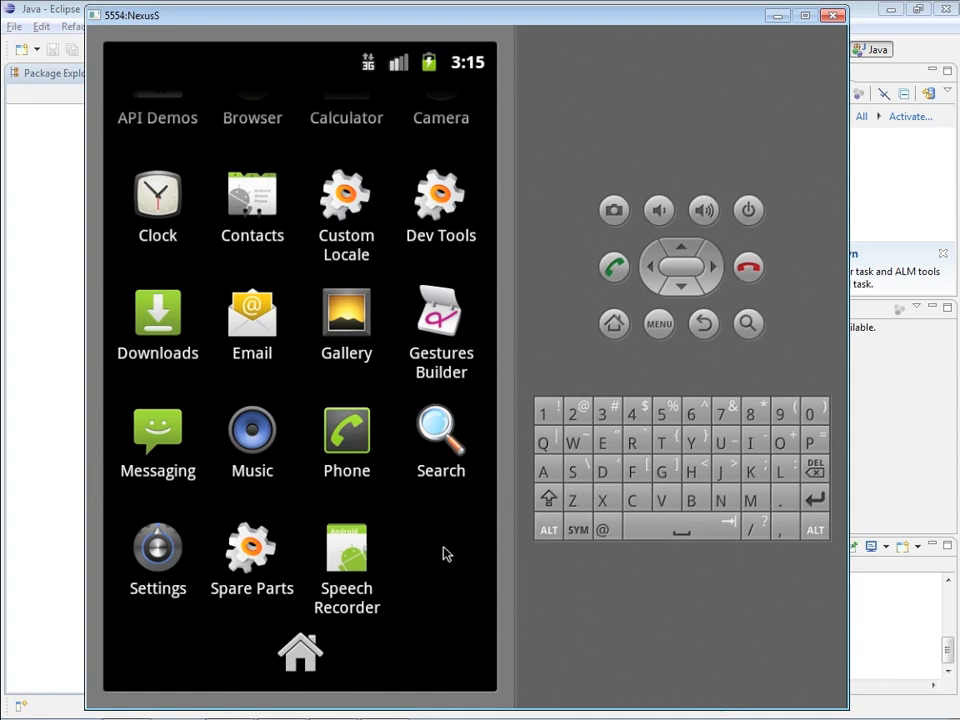
pyautogui.click(160, 548)
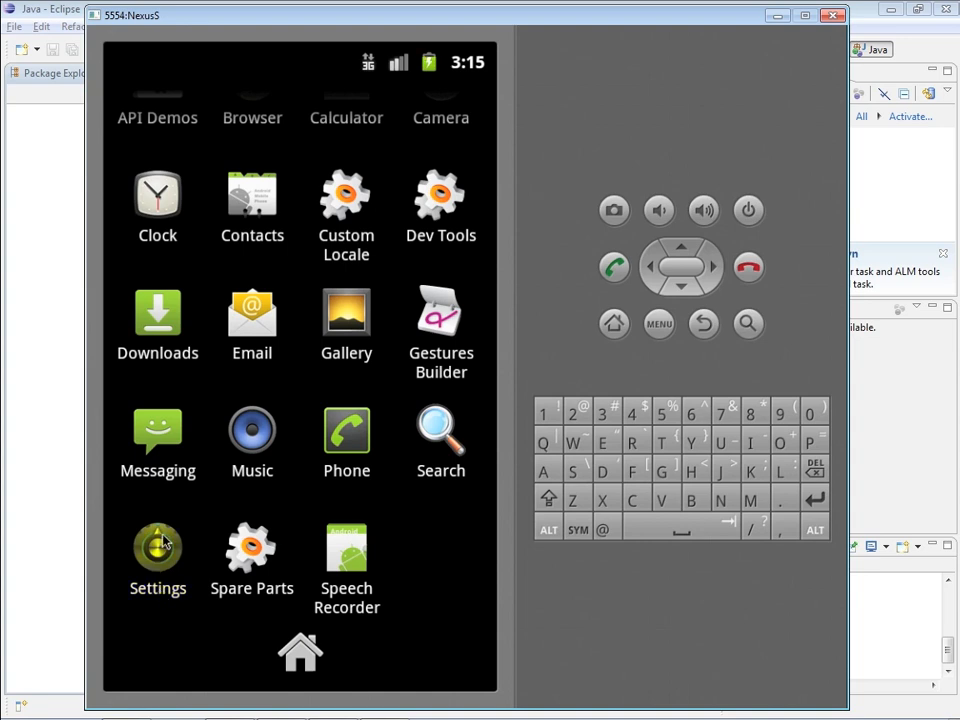
pyautogui.click(163, 544)
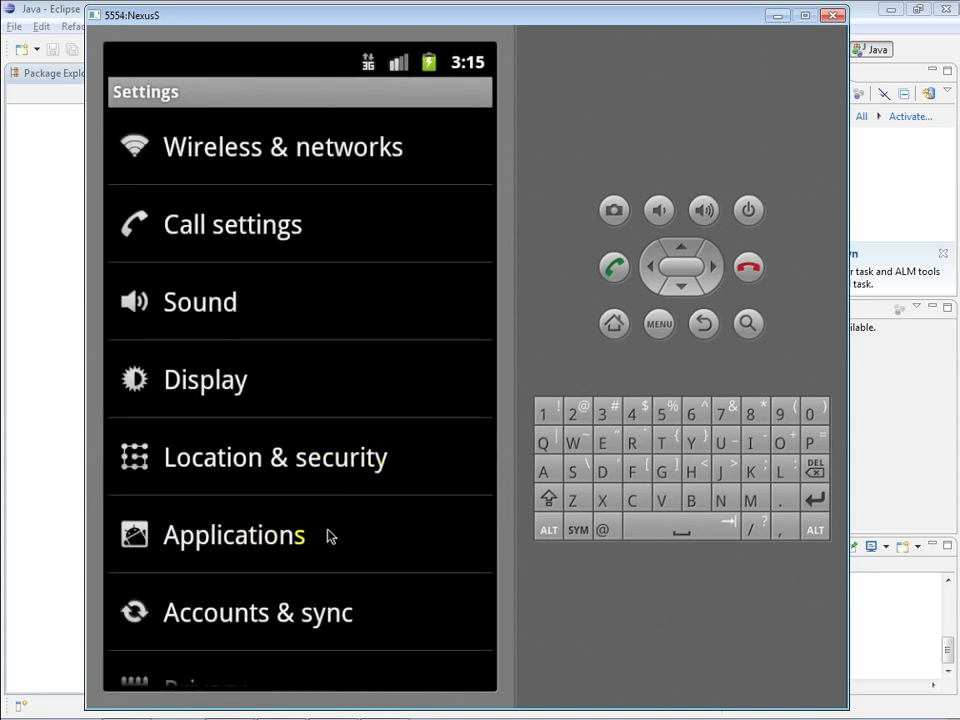
pyautogui.click(281, 540)
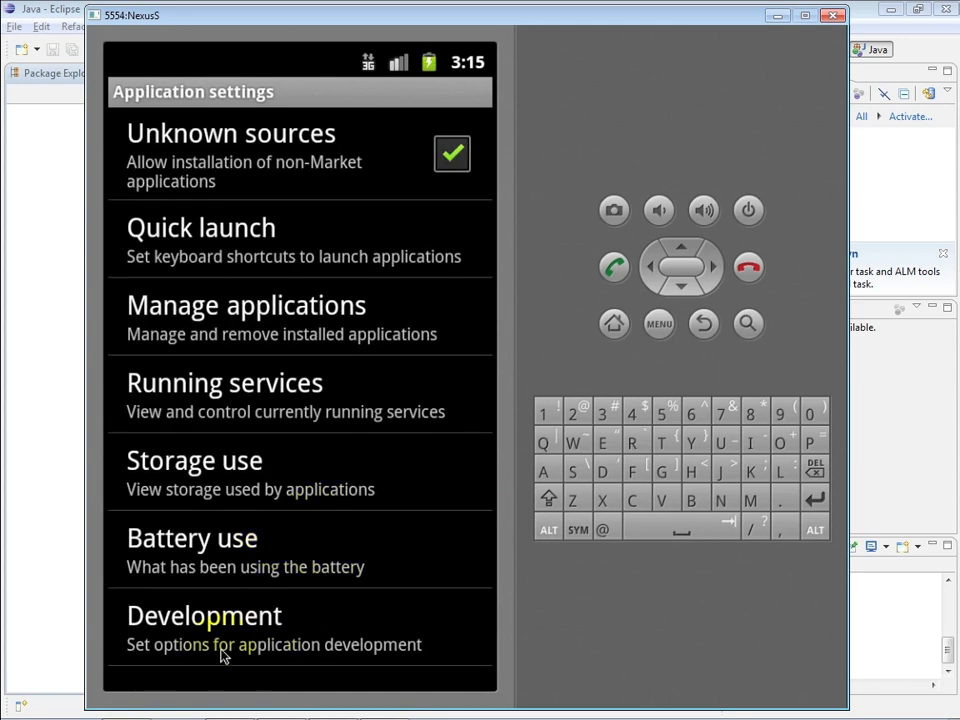
pyautogui.click(270, 636)
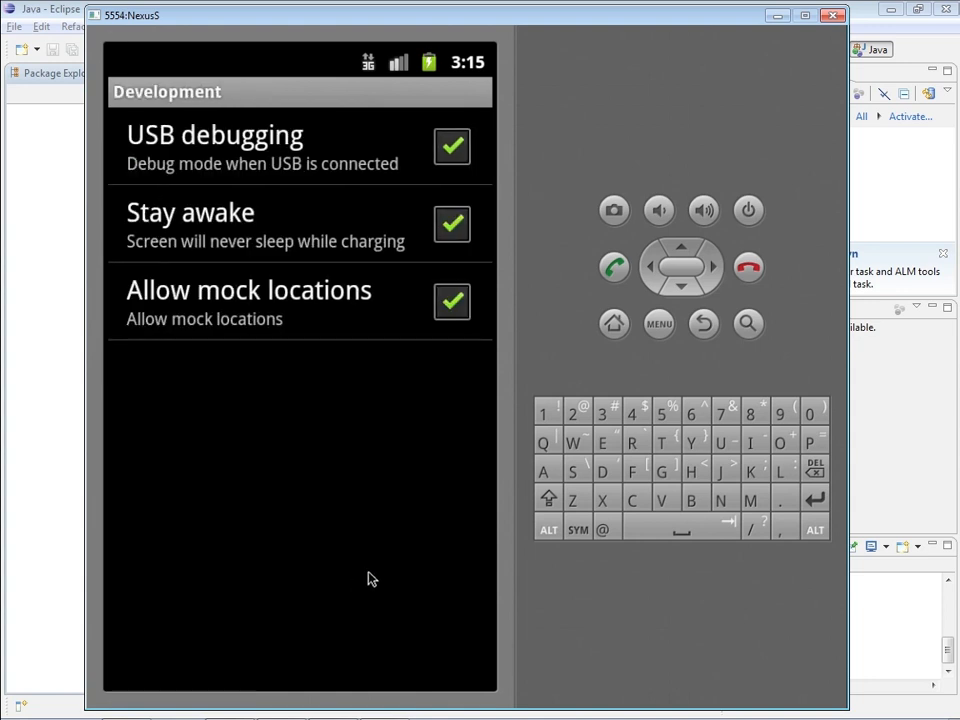